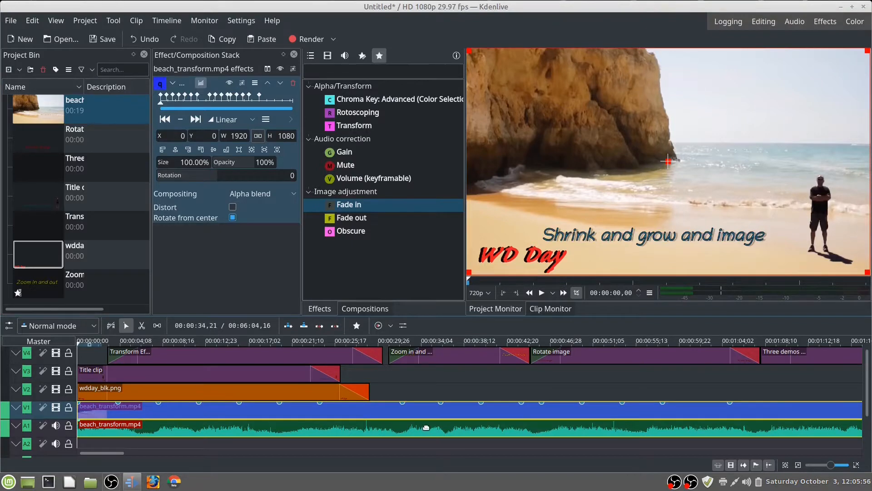
# Step: Hide the video tracks V2, V3 and V4 so that only the V1 footage shows
pyautogui.click(56, 389)
pyautogui.click(56, 371)
pyautogui.click(55, 352)
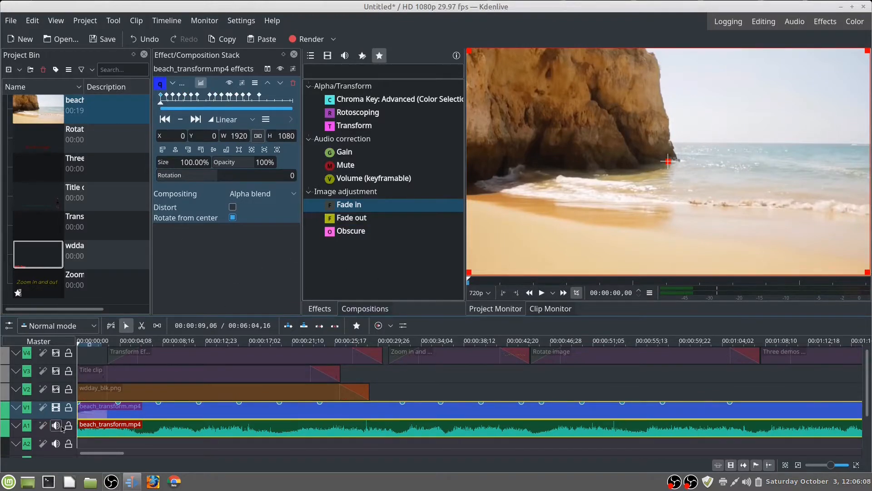
# Step: Play the opening seconds of the first beach_transform.mp4 clip in the timeline and return the playhead to the project's start
pyautogui.click(130, 426)
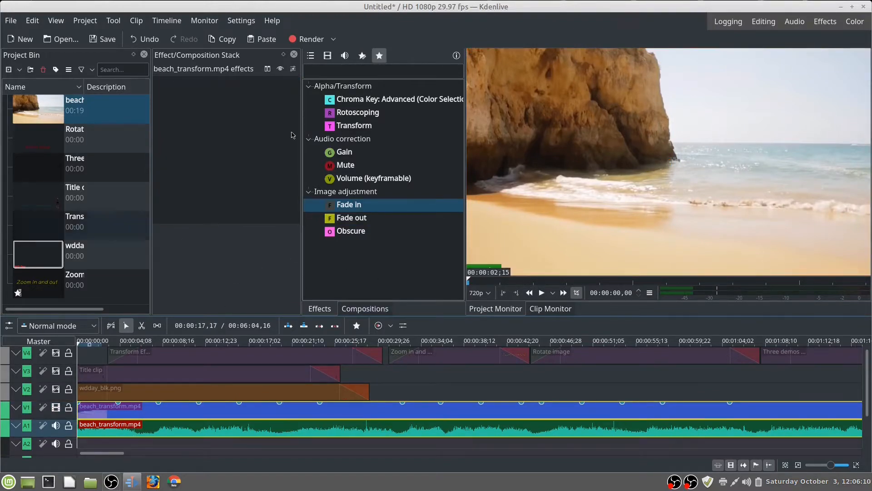
pyautogui.click(544, 294)
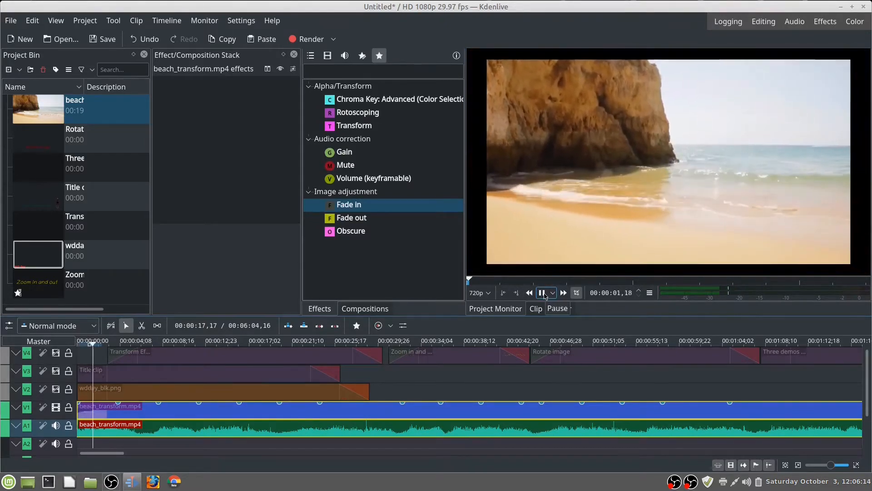
pyautogui.click(543, 293)
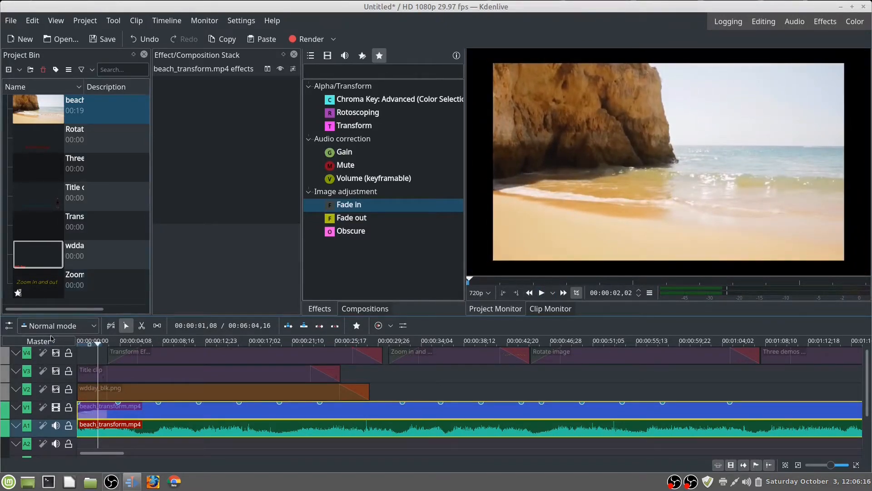
pyautogui.moveTo(98, 346); pyautogui.dragTo(73, 342)
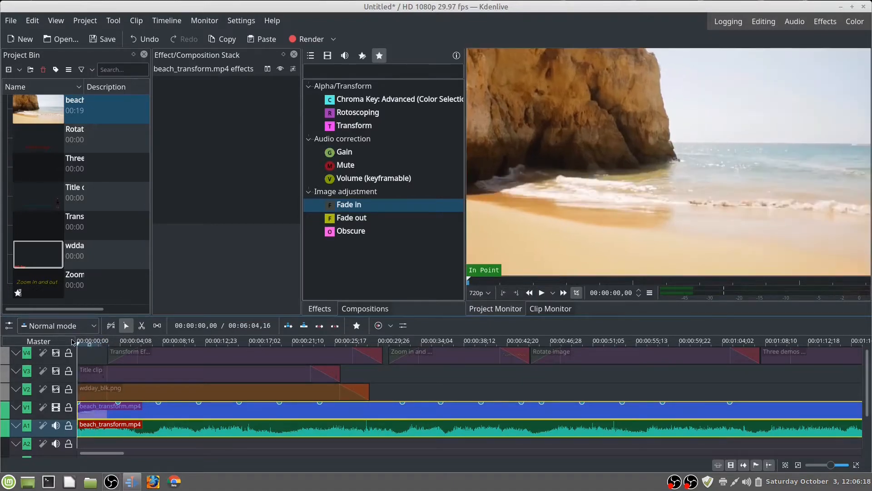
# Step: Play the original beach_transform.mp4 clip from the Project Bin for a while and pause it
pyautogui.click(39, 106)
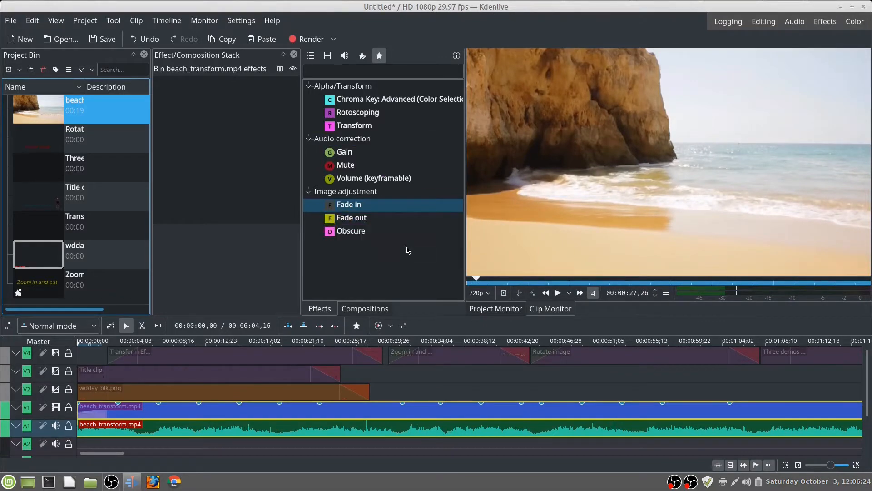
pyautogui.moveTo(525, 238)
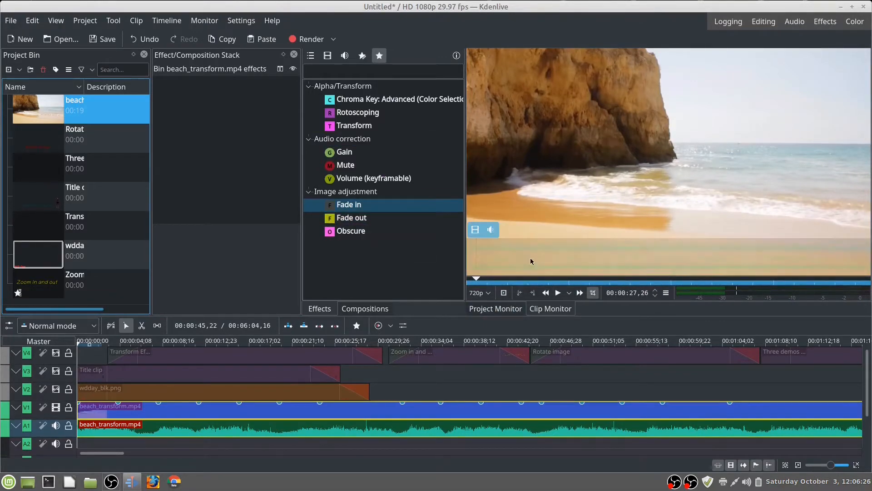
pyautogui.click(559, 293)
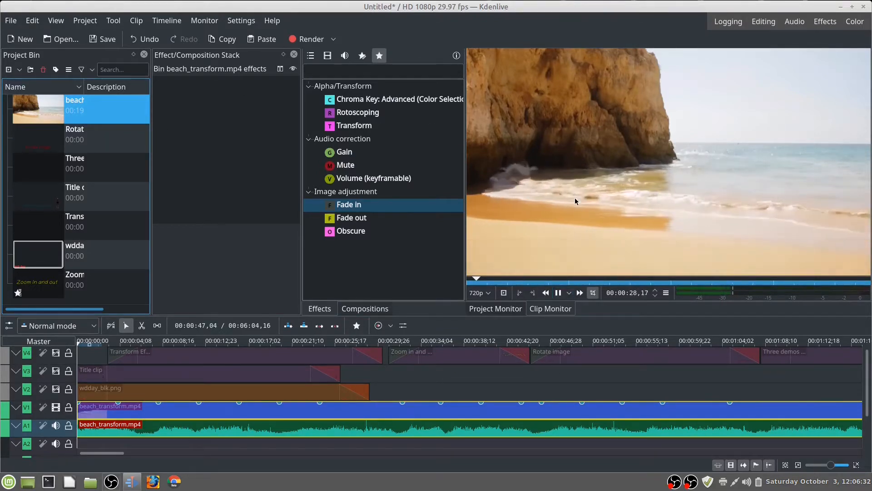
pyautogui.moveTo(857, 130)
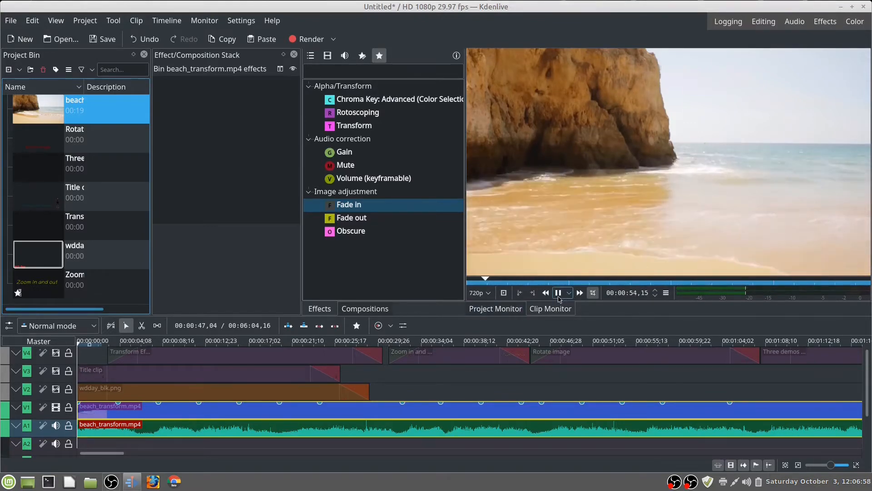
pyautogui.press('space')
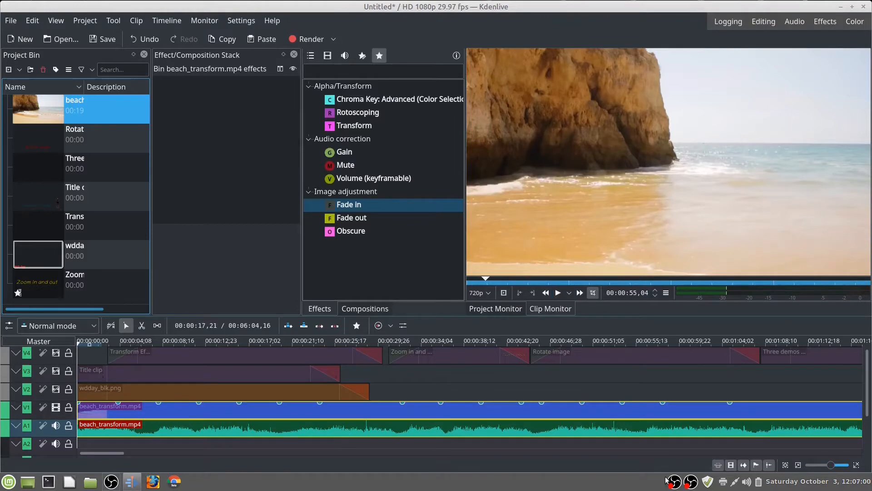
# Step: Preview the second beach_transform.mp4 clip on track V1 and place the playhead at its start, 00:01:29,23
pyautogui.moveTo(117, 454); pyautogui.dragTo(166, 463)
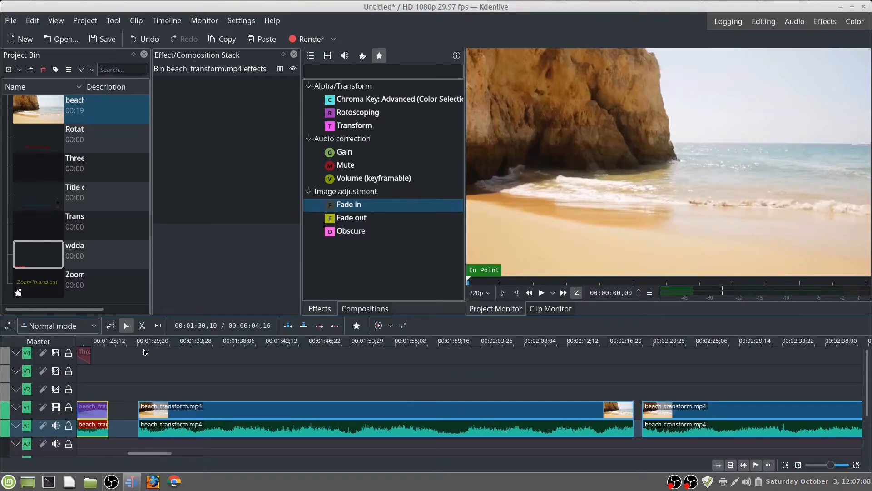
pyautogui.click(144, 353)
pyautogui.click(543, 293)
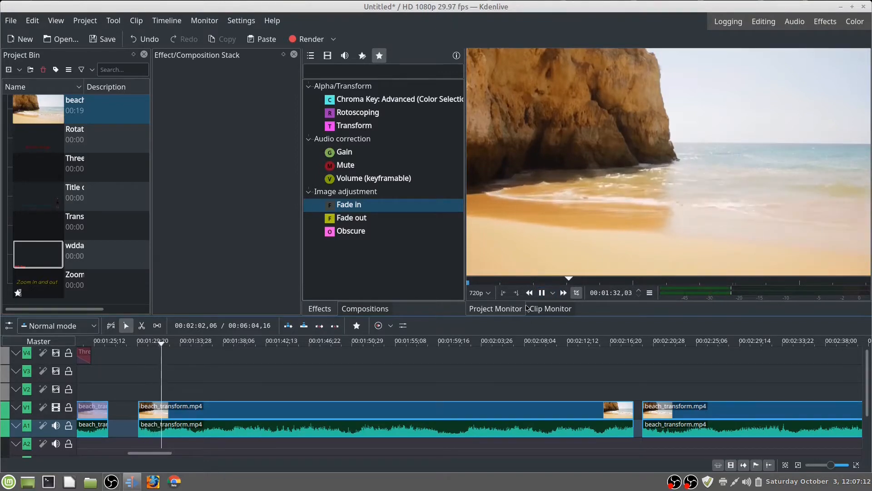
pyautogui.press('space')
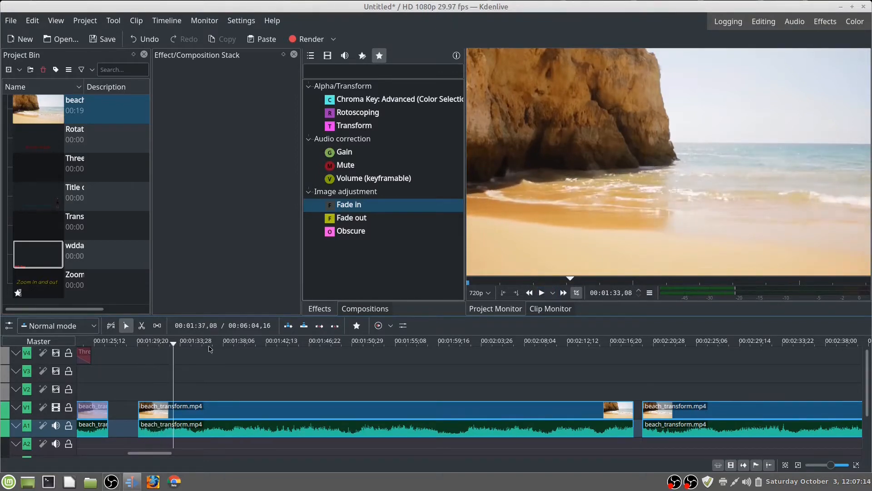
pyautogui.moveTo(174, 344); pyautogui.dragTo(138, 343)
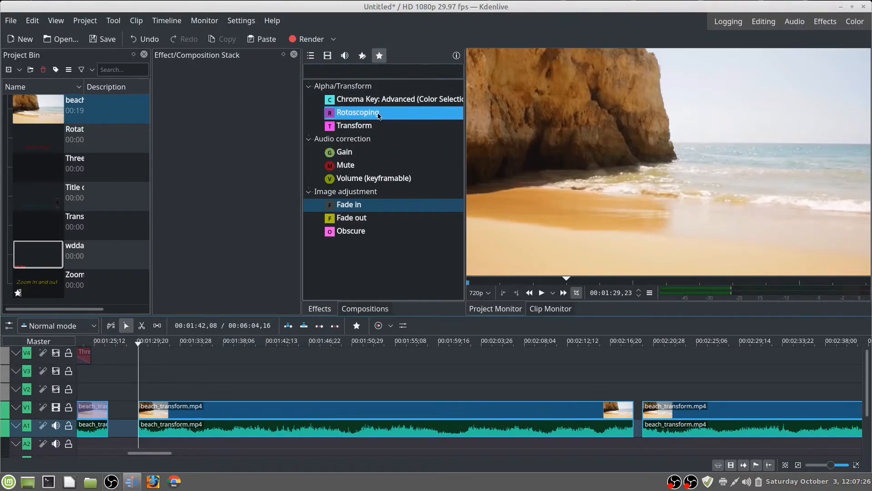
# Step: Remove the Rotoscoping effect from the favorite effects
pyautogui.click(380, 113)
pyautogui.rightClick(381, 115)
pyautogui.click(435, 121)
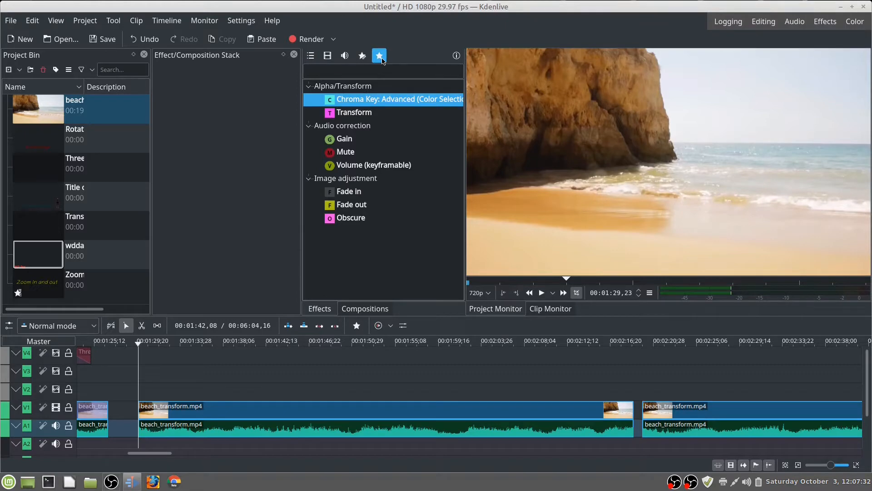
# Step: Find Rotoscoping among all effects, add it back to the favorites and return to the favorite effects
pyautogui.click(311, 55)
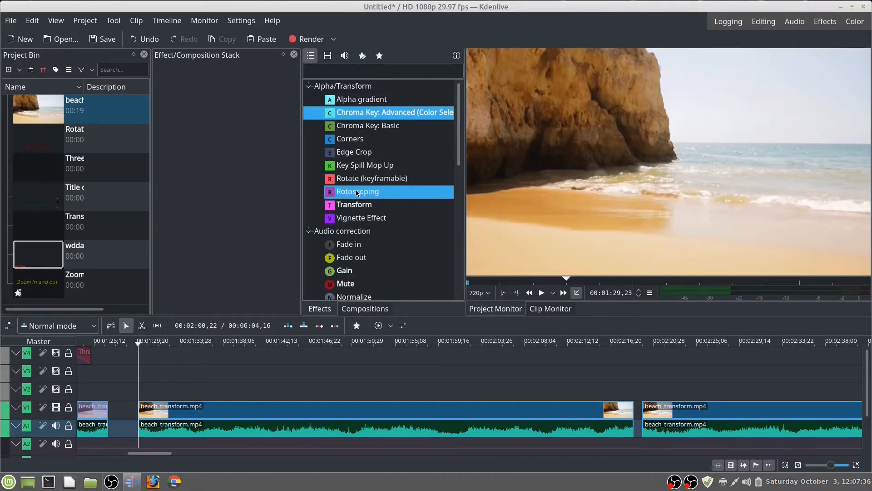
pyautogui.click(385, 193)
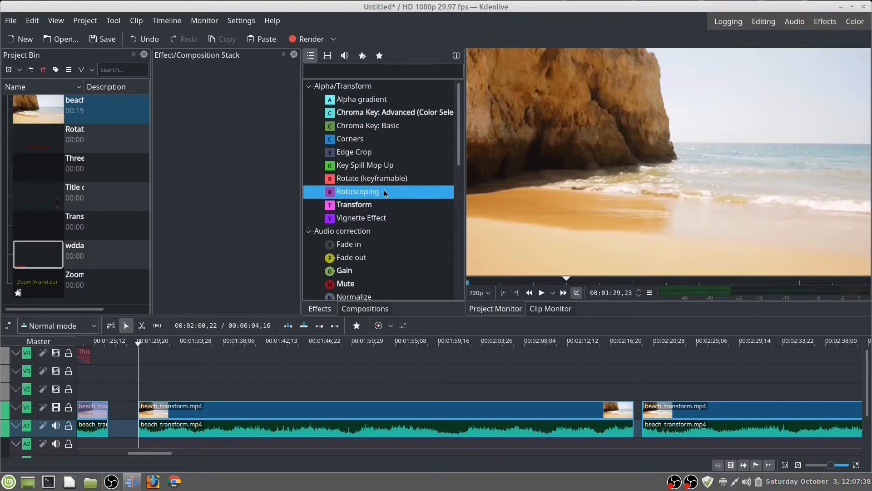
pyautogui.rightClick(384, 193)
pyautogui.click(436, 198)
pyautogui.click(381, 56)
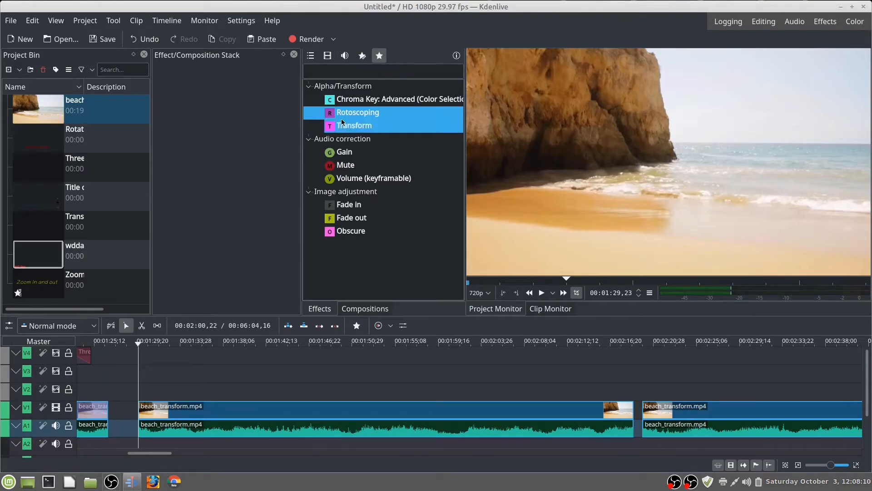
# Step: Apply the Transform effect to the second beach_transform.mp4 clip on track V1
pyautogui.click(404, 131)
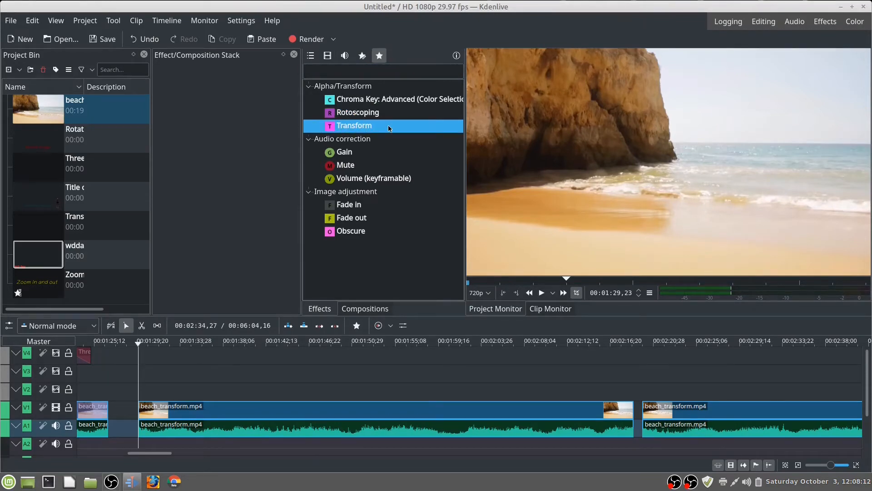
pyautogui.click(176, 410)
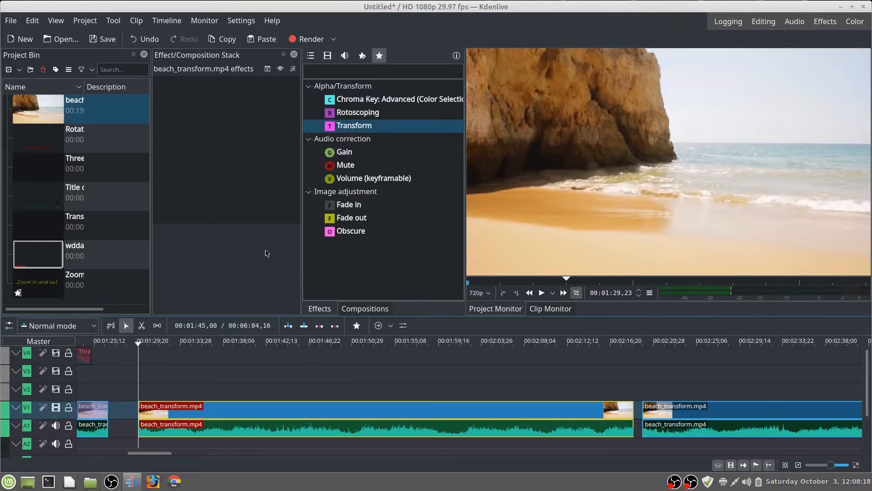
pyautogui.click(360, 76)
pyautogui.doubleClick(369, 126)
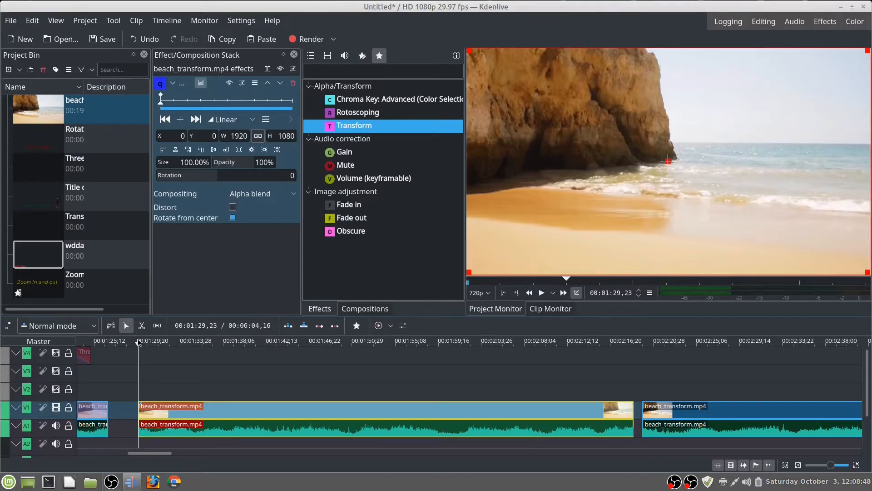
# Step: Add a Transform keyframe at 00:01:46,14 and set its size to 25%
pyautogui.moveTo(139, 342); pyautogui.dragTo(286, 368)
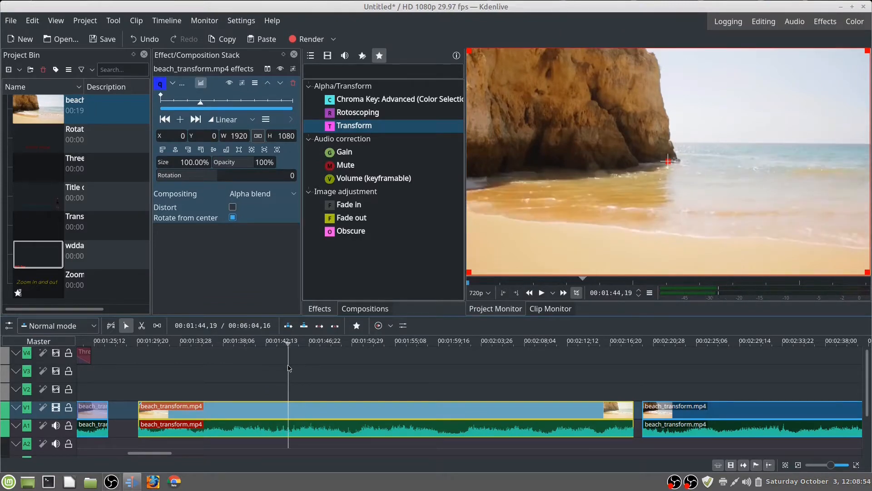
pyautogui.moveTo(286, 368); pyautogui.dragTo(234, 358)
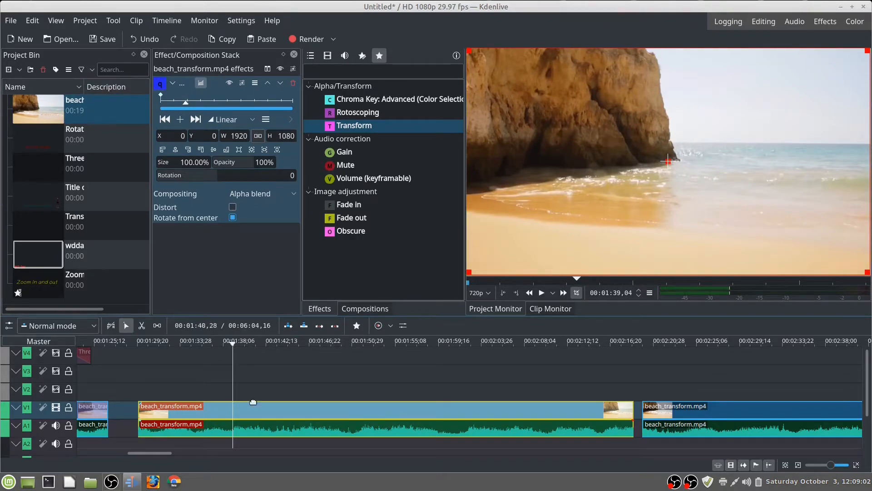
pyautogui.moveTo(233, 346); pyautogui.dragTo(278, 397)
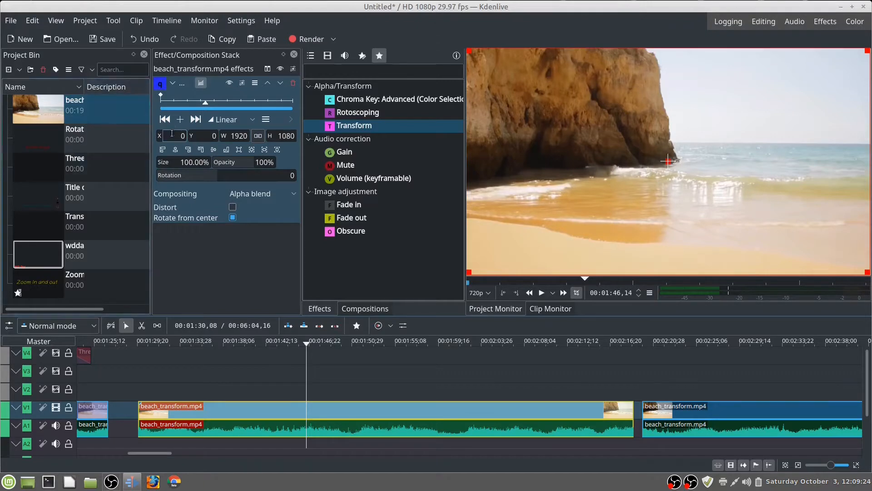
pyautogui.click(180, 119)
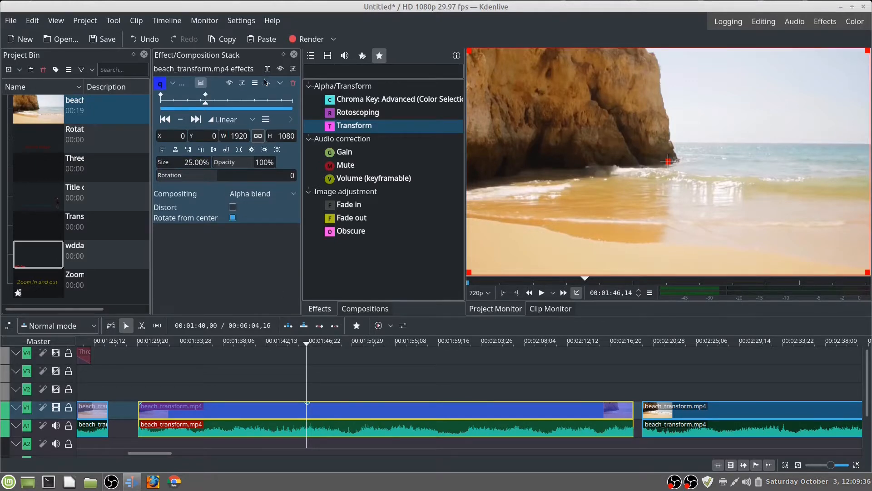
pyautogui.press('Return')
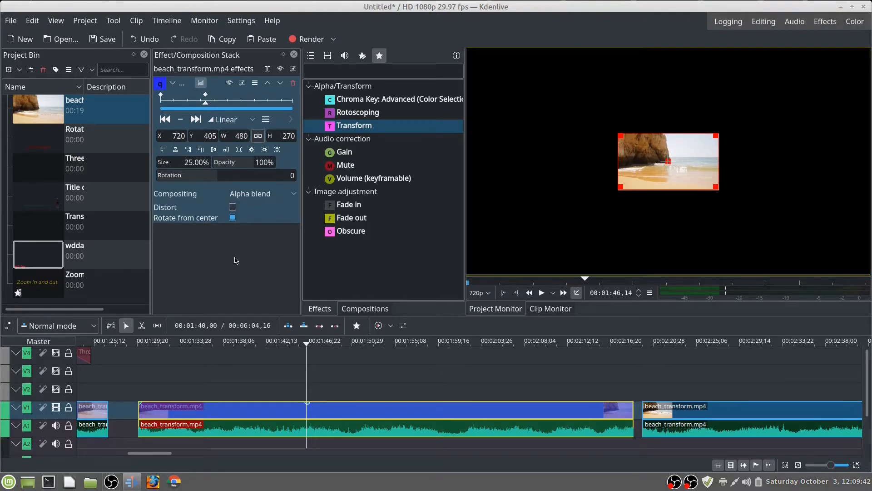
# Step: Scrub through the shrink animation and play it from the clip's start until past the second keyframe
pyautogui.moveTo(308, 346); pyautogui.dragTo(242, 359)
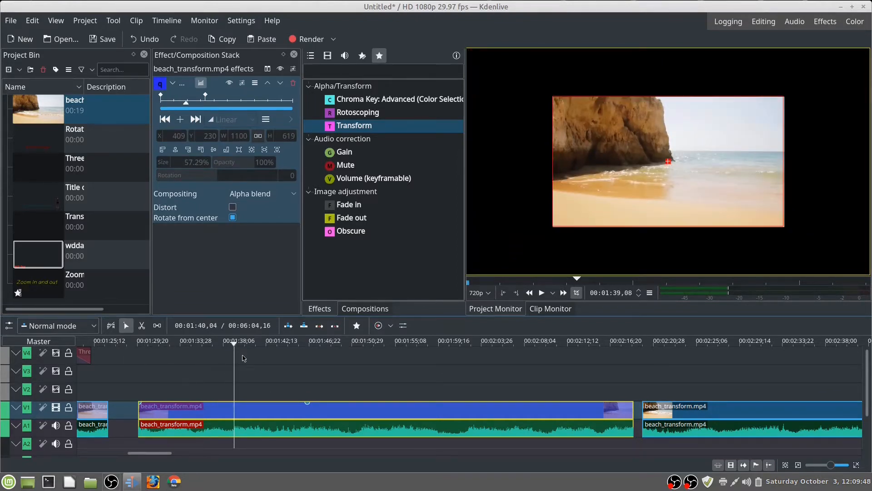
pyautogui.press('Home')
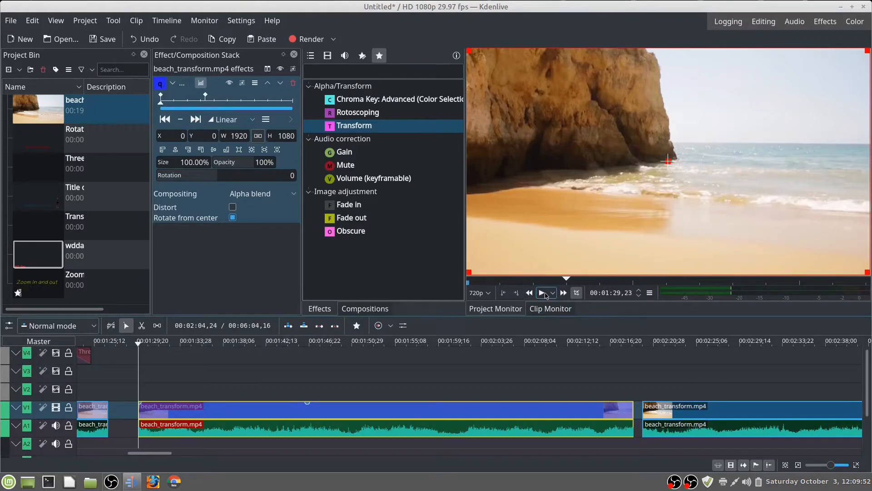
pyautogui.click(542, 293)
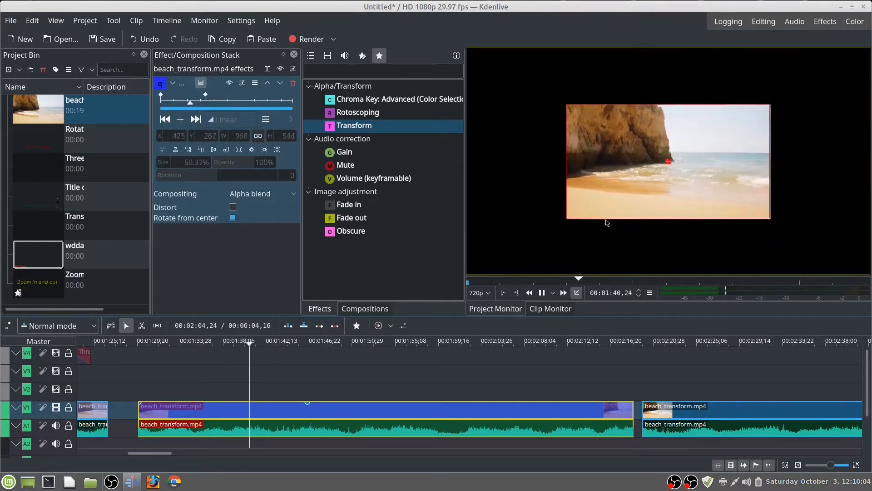
pyautogui.click(543, 294)
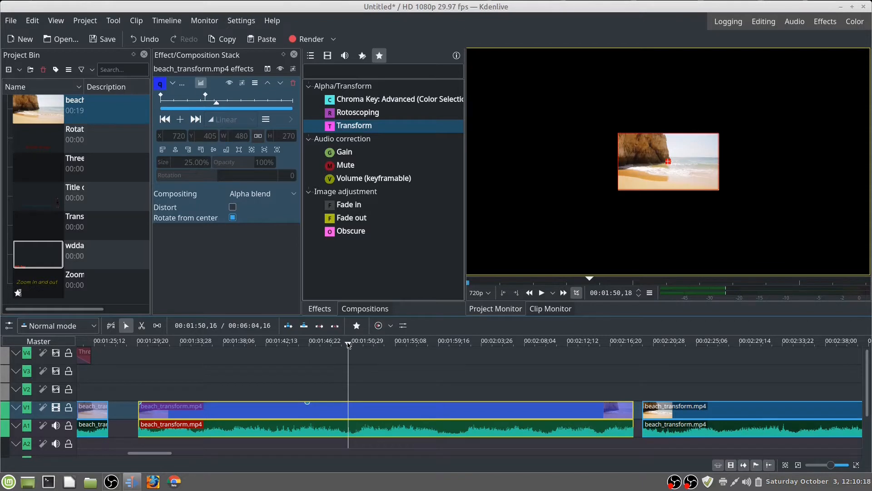
# Step: Add a Transform keyframe at 00:02:02,05 with its size set to 100%, and play the animation from the clip's start
pyautogui.moveTo(348, 345); pyautogui.dragTo(465, 385)
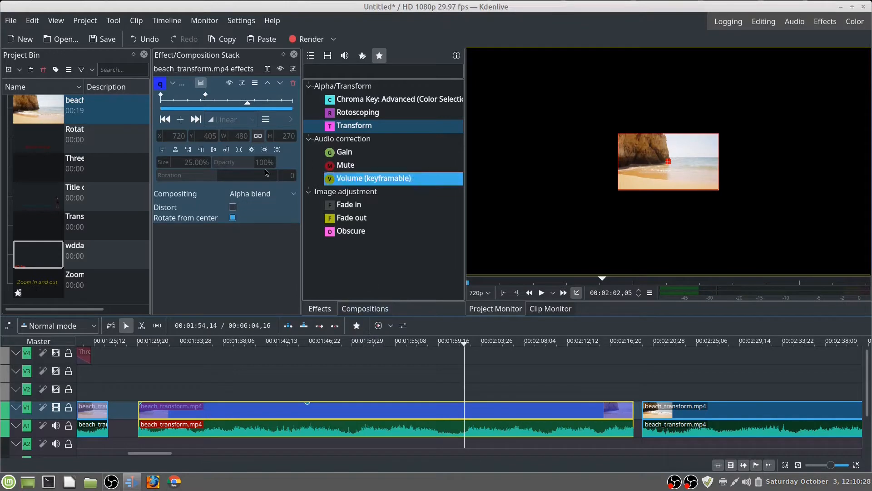
pyautogui.click(180, 119)
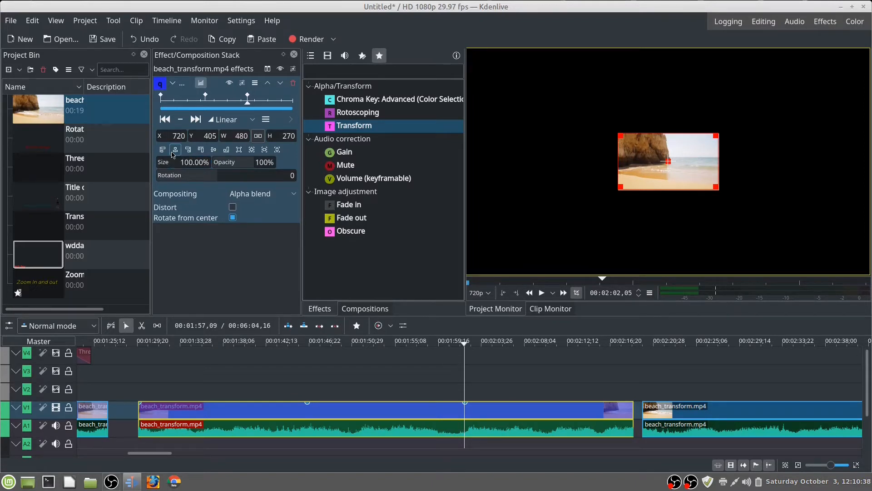
pyautogui.click(198, 268)
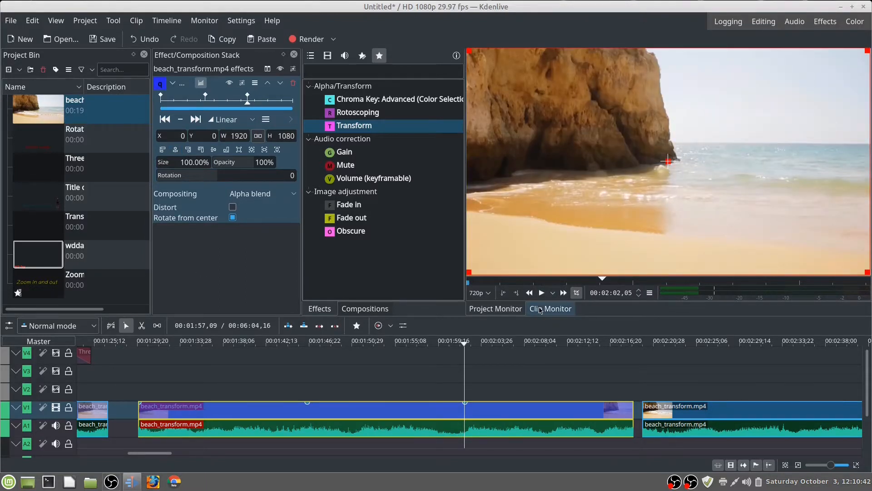
pyautogui.press('Home')
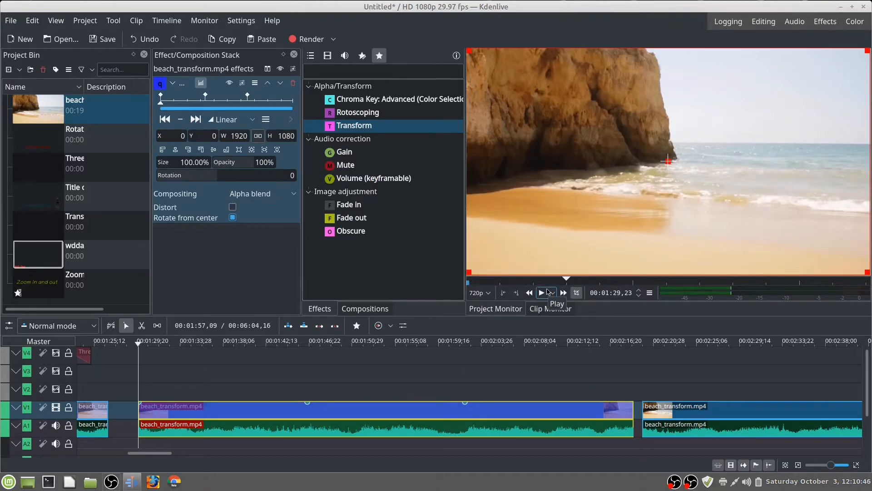
pyautogui.click(547, 292)
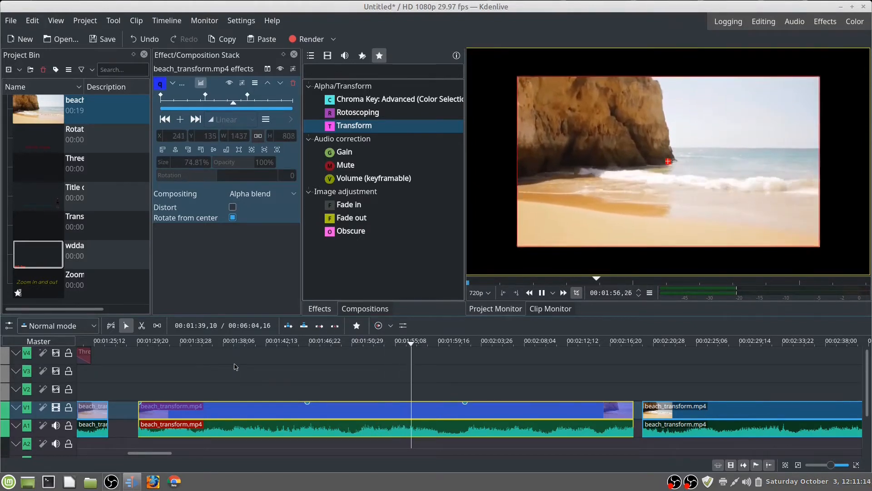
# Step: Stop playback and apply the Fade out and Fade in effects to the selected beach_transform.mp4 clip
pyautogui.click(542, 293)
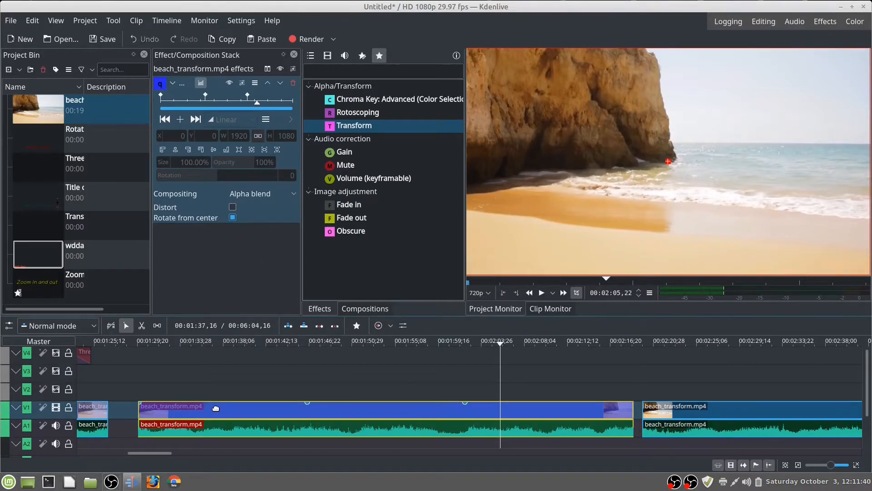
pyautogui.doubleClick(375, 219)
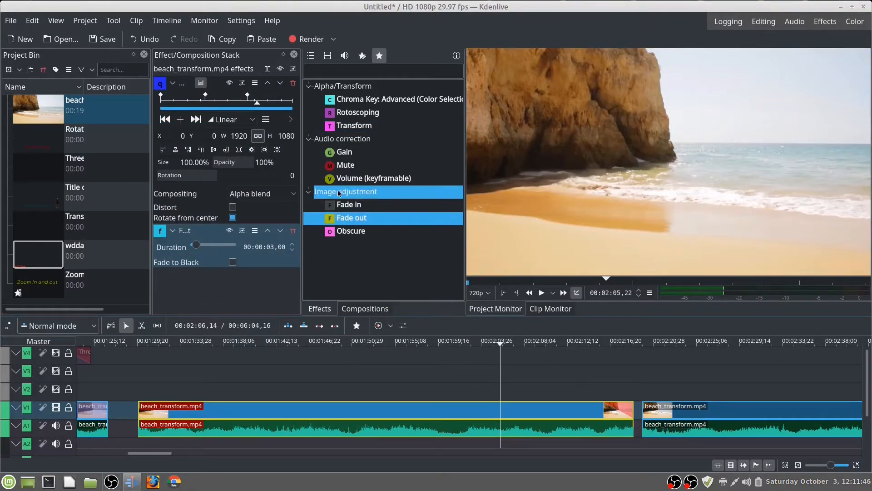
pyautogui.doubleClick(354, 211)
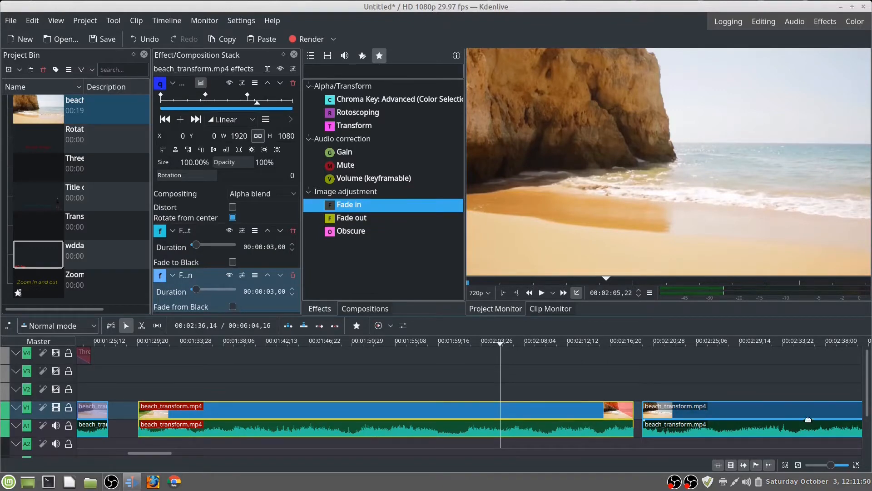
# Step: Remove the Fade in, Fade out and Transform effects from the selected beach_transform.mp4 clip
pyautogui.click(293, 277)
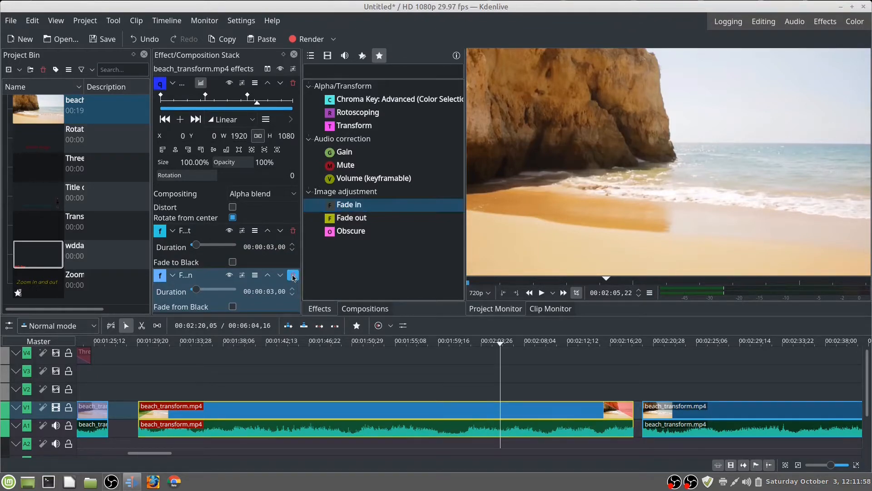
pyautogui.click(293, 232)
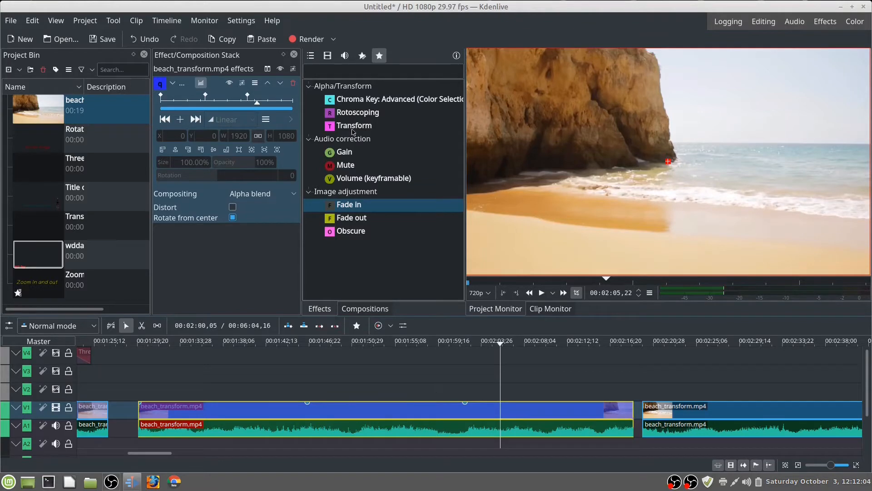
pyautogui.click(294, 83)
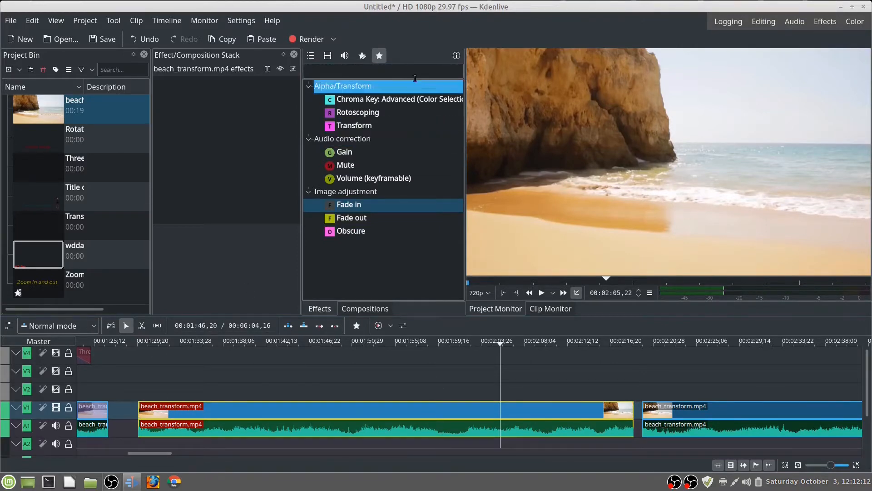
# Step: Apply a fresh Transform effect to the clip and add a keyframe at 00:01:40,00 with its size set to 200%
pyautogui.doubleClick(381, 129)
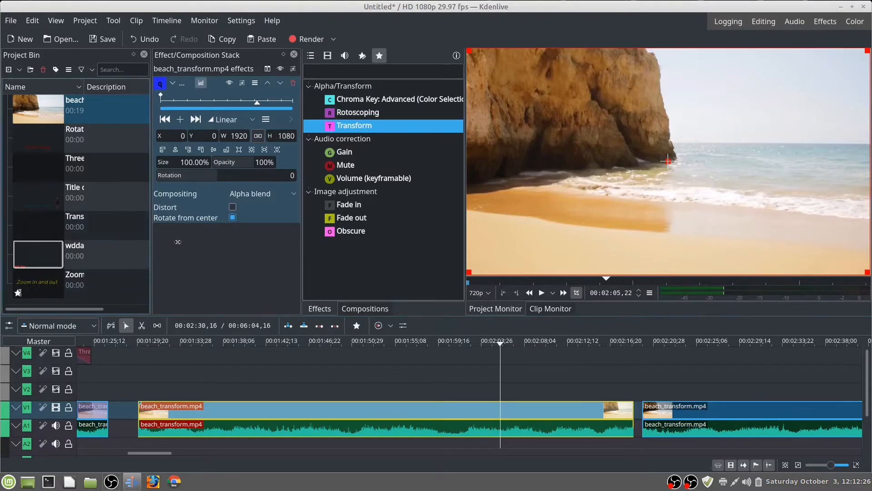
pyautogui.click(500, 346)
pyautogui.moveTo(500, 346); pyautogui.dragTo(290, 369)
pyautogui.moveTo(295, 368); pyautogui.dragTo(242, 385)
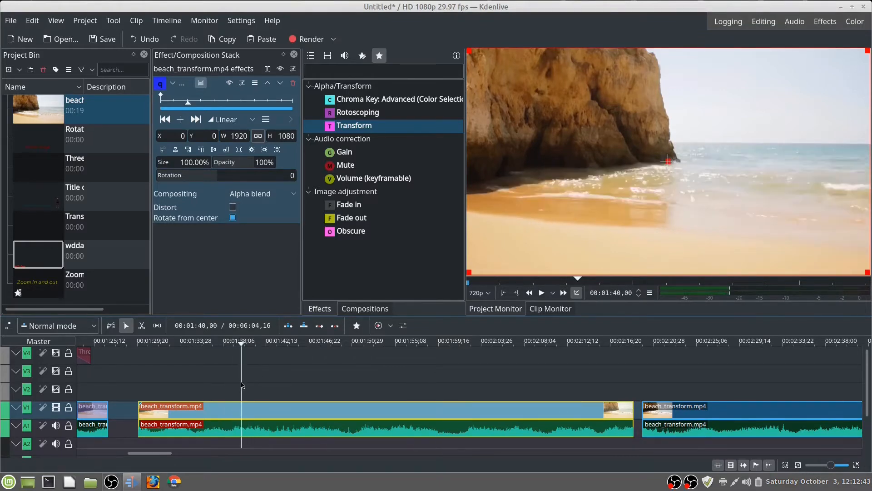
pyautogui.click(180, 120)
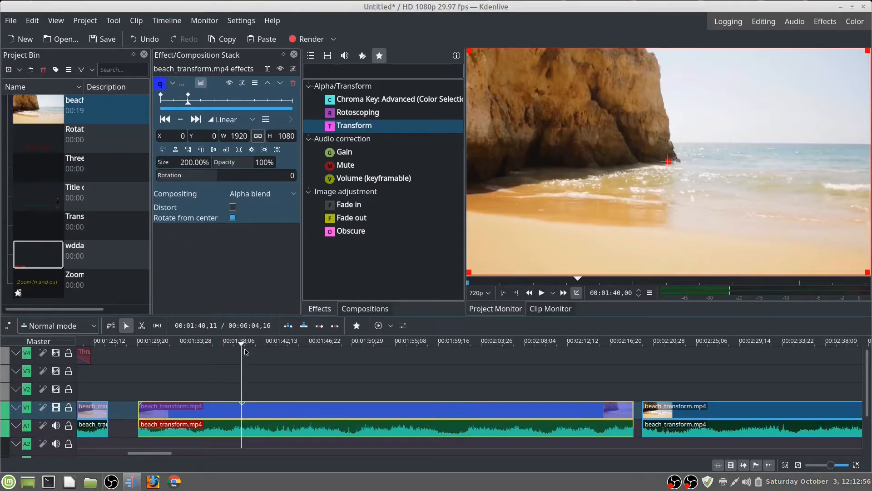
# Step: Add a third Transform keyframe, position it at 00:01:56,23 and set its size to 100%
pyautogui.moveTo(242, 345); pyautogui.dragTo(409, 364)
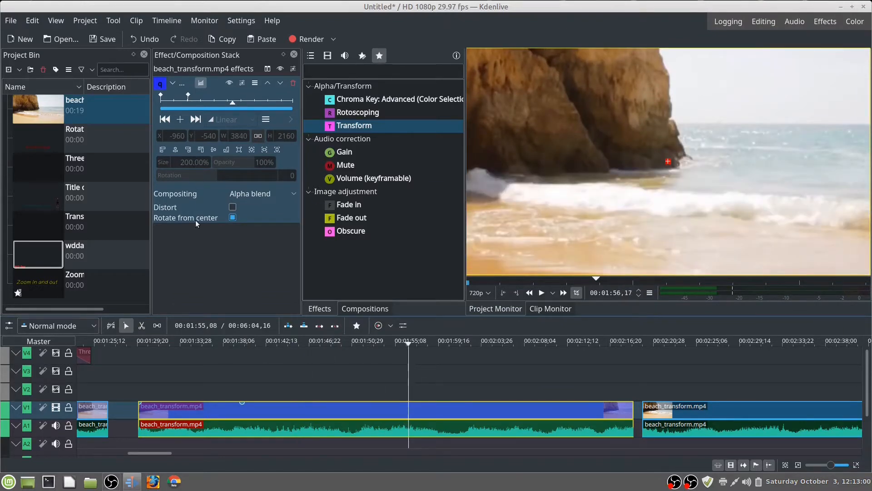
pyautogui.click(181, 120)
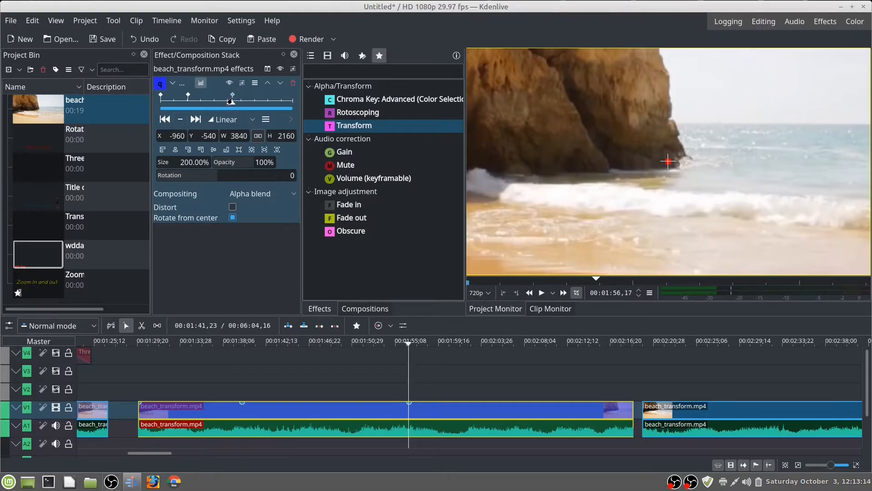
pyautogui.moveTo(230, 97); pyautogui.dragTo(187, 99)
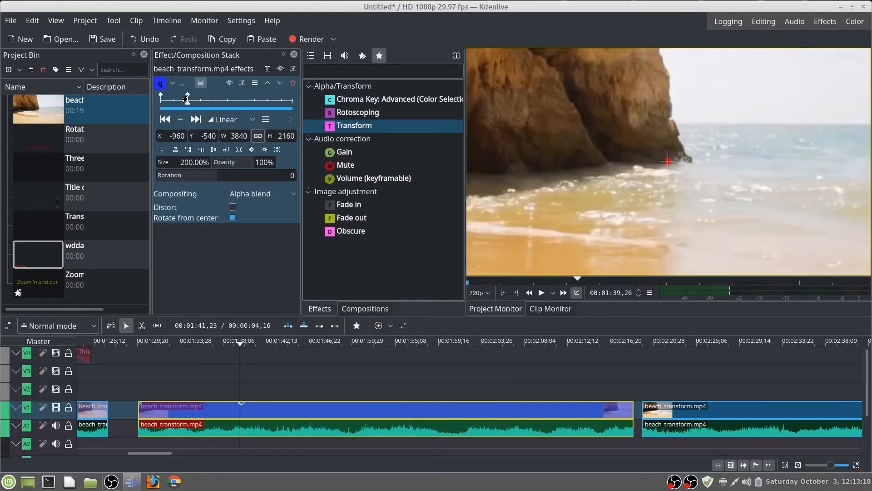
pyautogui.moveTo(187, 99); pyautogui.dragTo(233, 103)
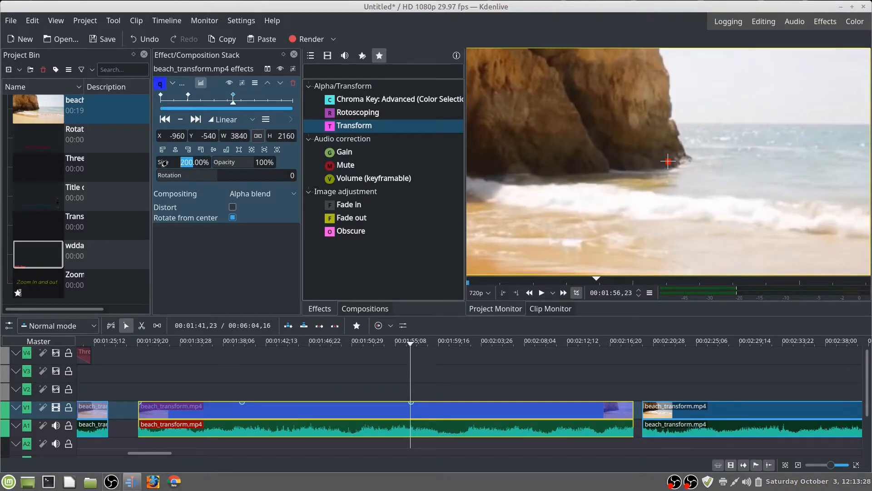
pyautogui.press('Return')
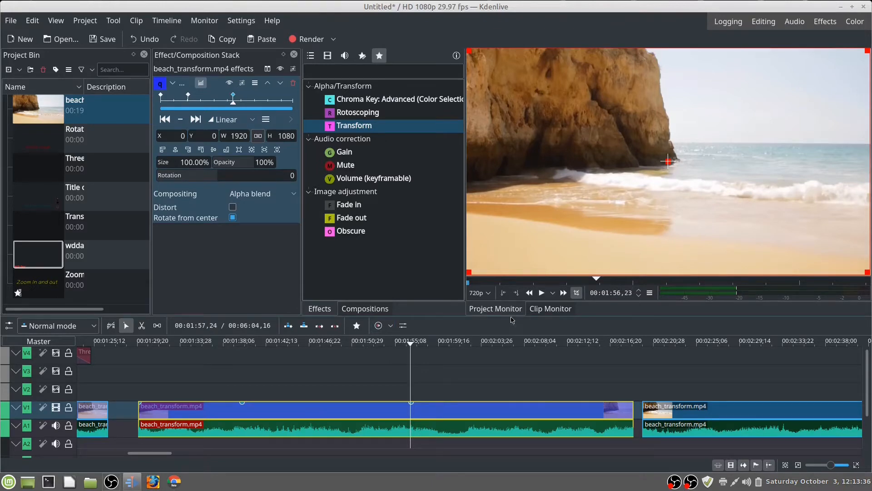
# Step: Play the zoom animation from the clip's start until past the second keyframe and stop playback
pyautogui.press('Home')
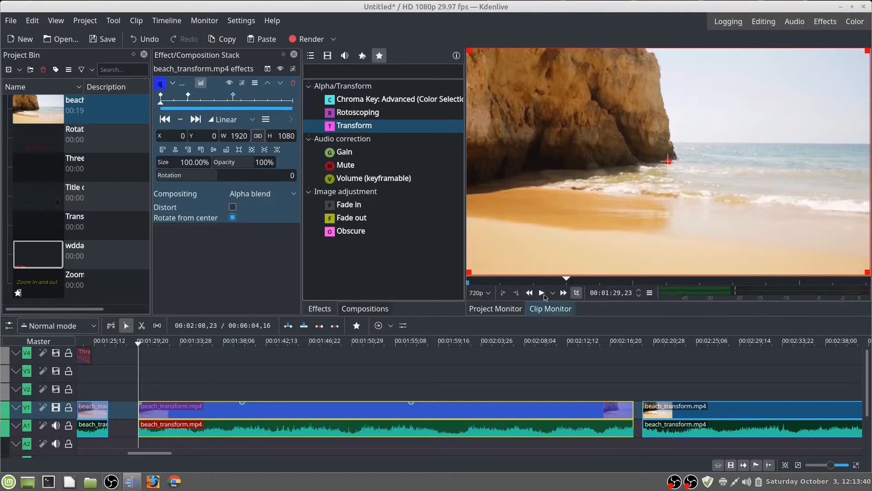
pyautogui.click(542, 294)
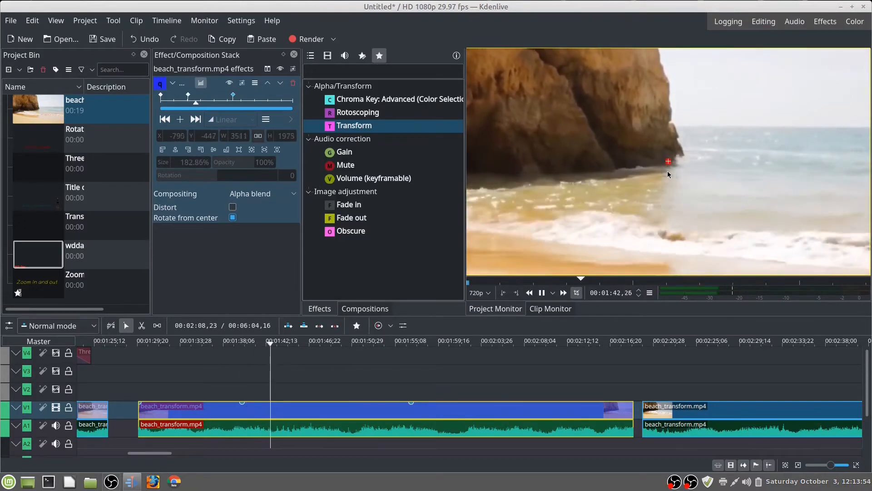
pyautogui.click(542, 293)
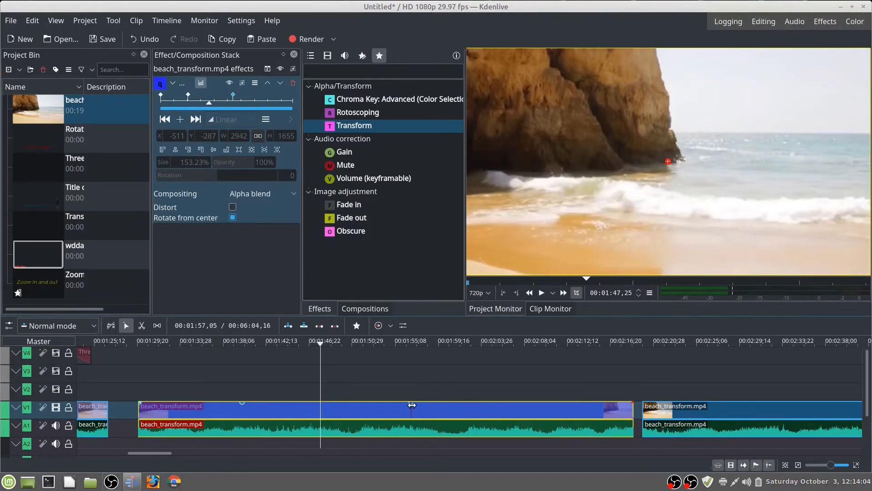
# Step: Move the third Transform keyframe earlier to 00:01:44,28, closer to the second one
pyautogui.click(232, 100)
pyautogui.moveTo(233, 106); pyautogui.dragTo(204, 104)
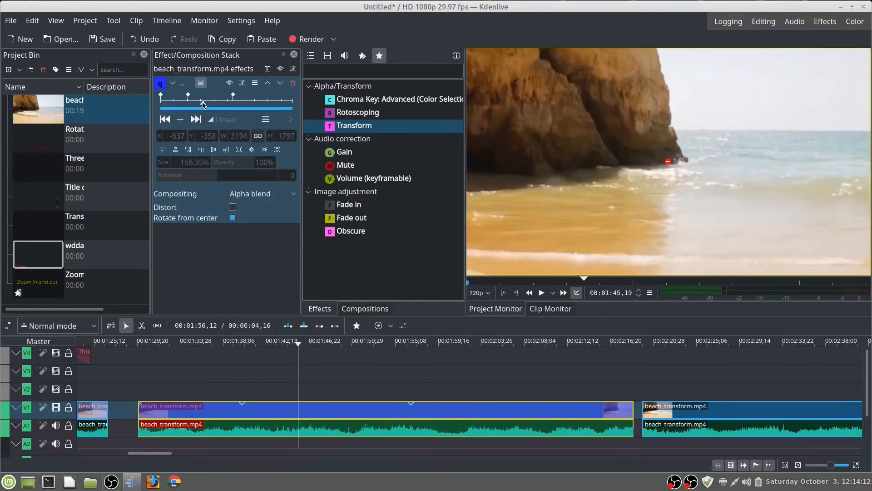
pyautogui.moveTo(232, 97); pyautogui.dragTo(200, 97)
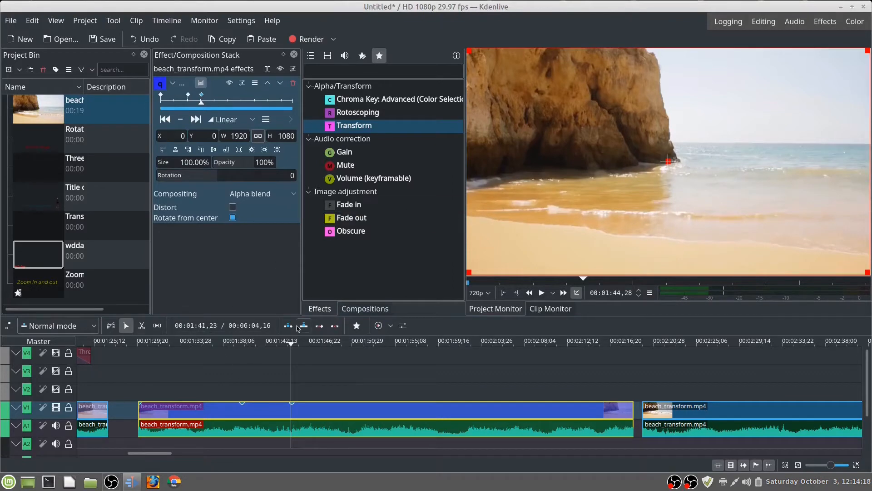
# Step: Play the faster zoom-out from the clip's start until past the third keyframe and stop playback
pyautogui.moveTo(289, 344); pyautogui.dragTo(186, 355)
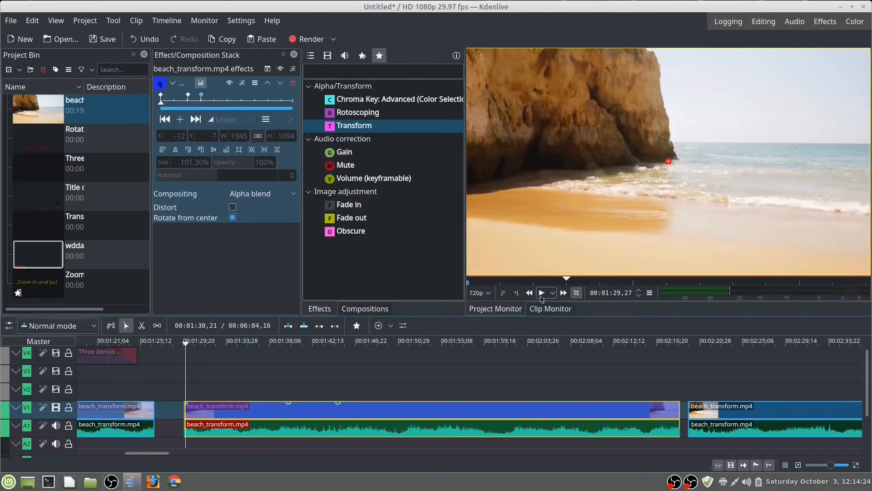
pyautogui.click(542, 293)
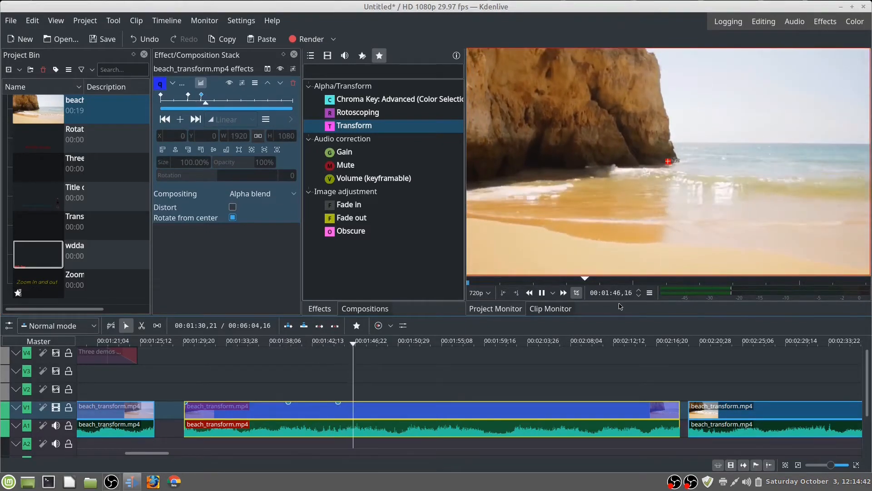
pyautogui.click(542, 293)
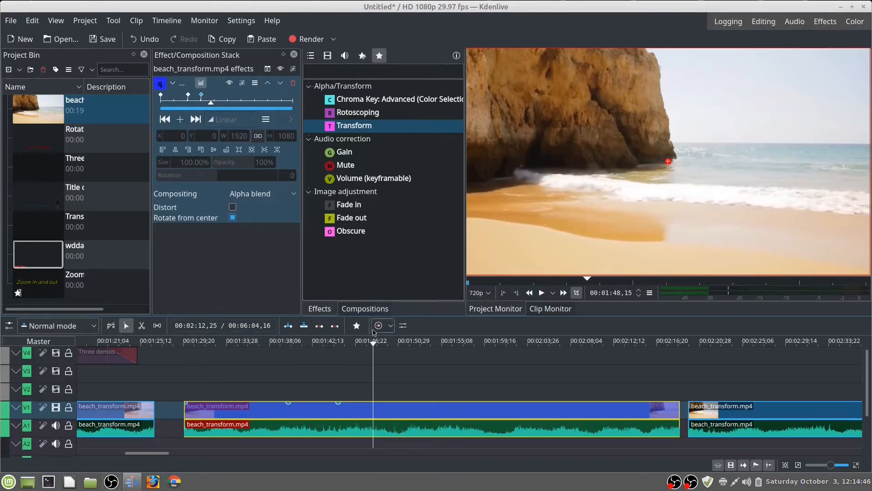
# Step: Set the size of the Transform keyframe at 00:01:40,00 to 400% and play the animation from the clip's start
pyautogui.moveTo(374, 344); pyautogui.dragTo(288, 347)
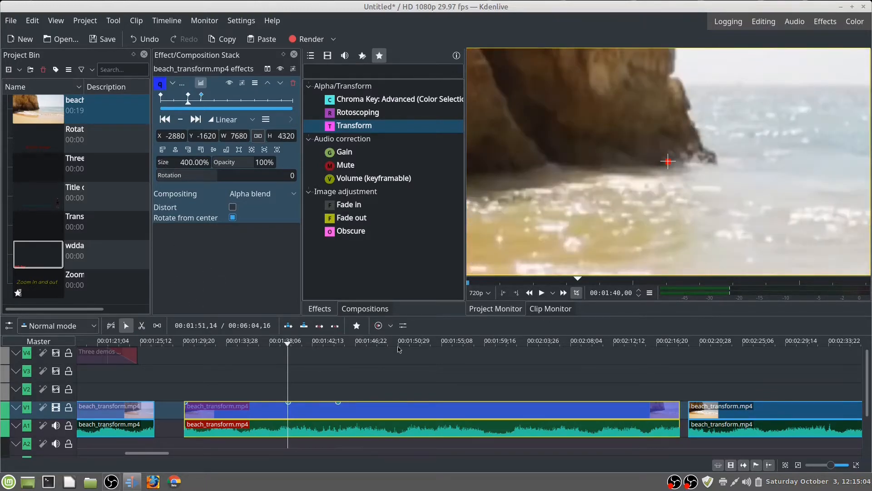
pyautogui.press('Home')
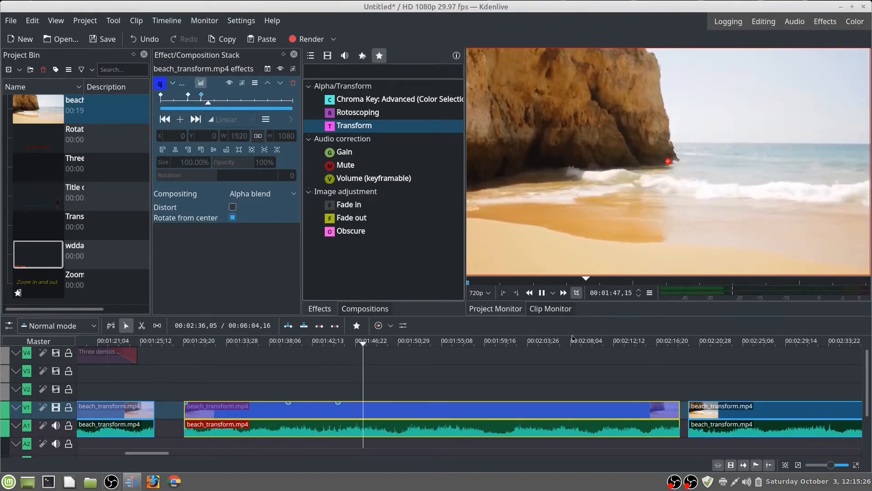
pyautogui.click(599, 157)
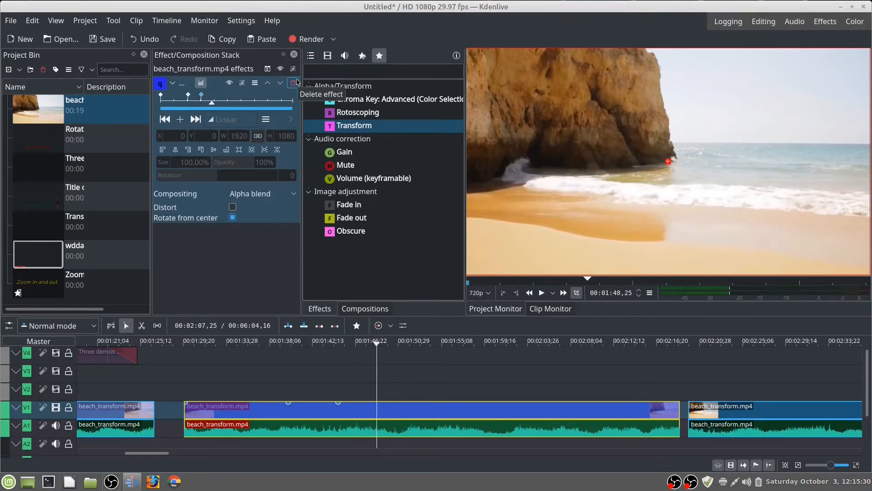
# Step: Add the Fade out, Fade in and Obscure effects to the clip, with the obscured rectangle moved over the dark base of the cliff
pyautogui.click(374, 222)
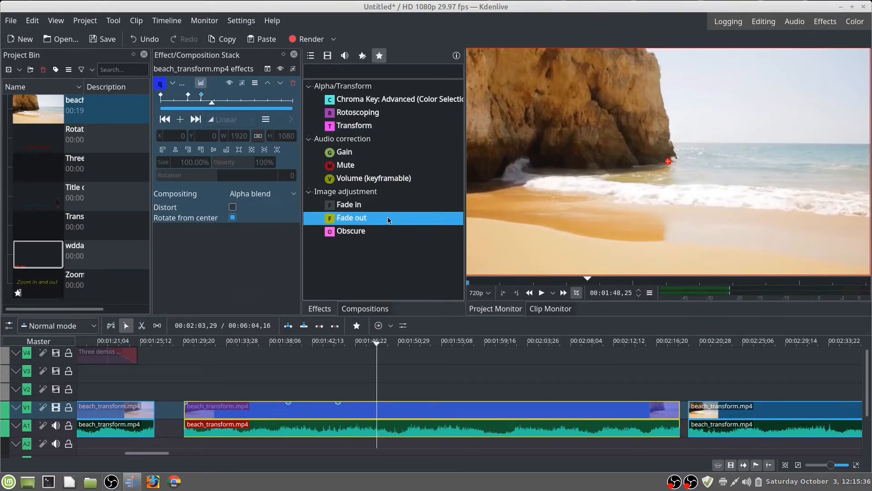
pyautogui.doubleClick(389, 221)
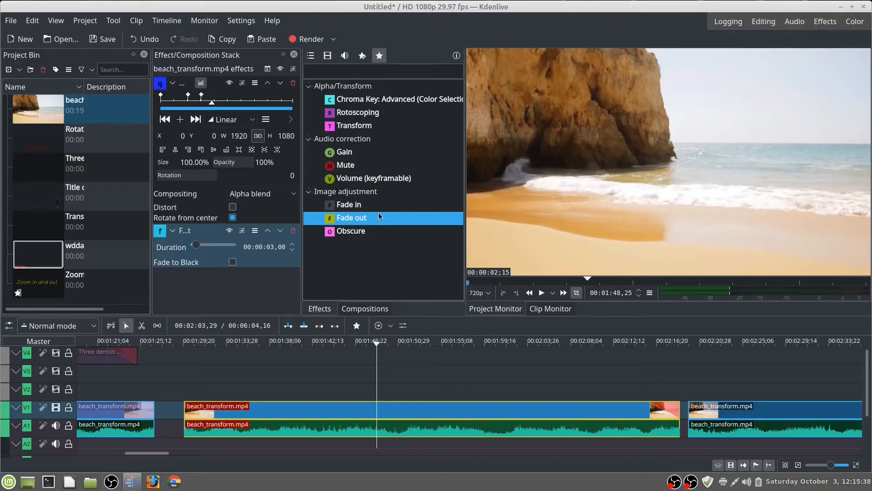
pyautogui.doubleClick(368, 208)
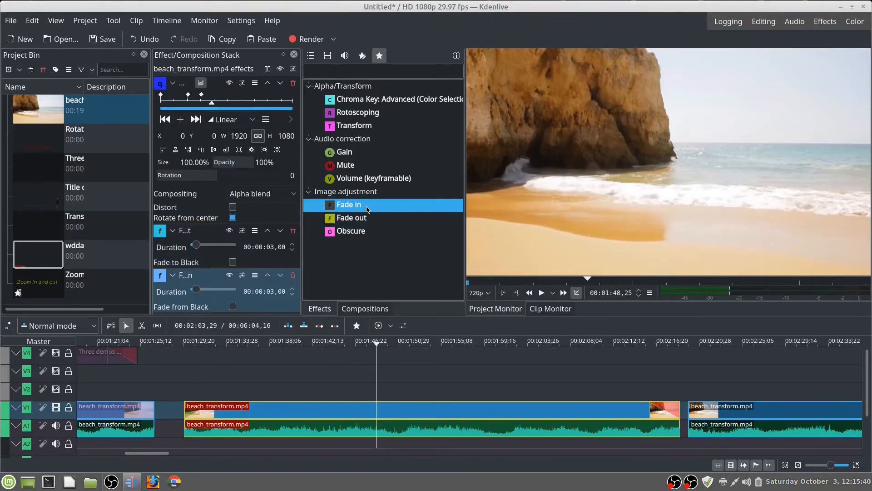
pyautogui.doubleClick(371, 233)
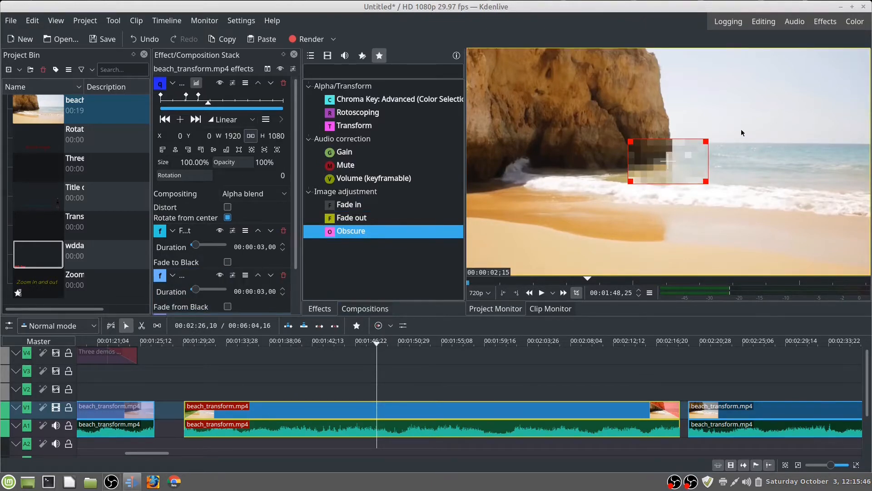
pyautogui.moveTo(667, 163); pyautogui.dragTo(599, 162)
pyautogui.moveTo(612, 141); pyautogui.dragTo(593, 154)
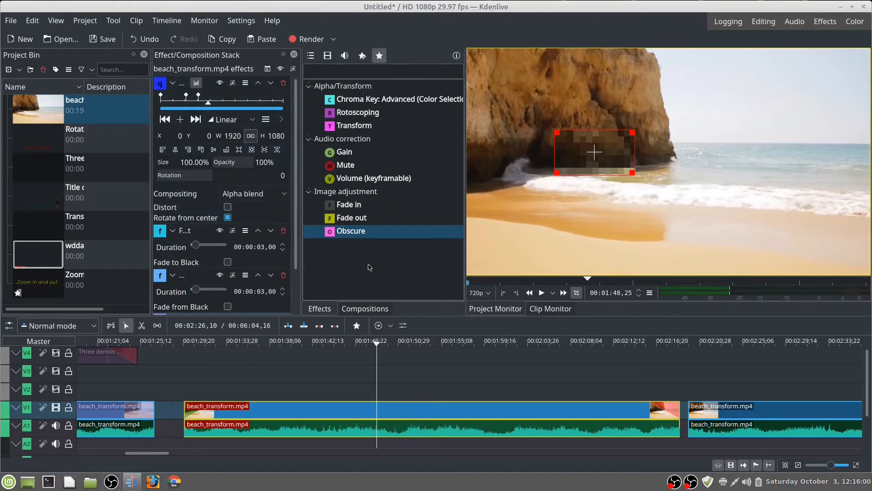
# Step: Remove the Fade out, Fade in, Obscure and Transform effects from the clip
pyautogui.moveTo(295, 207); pyautogui.dragTo(298, 301)
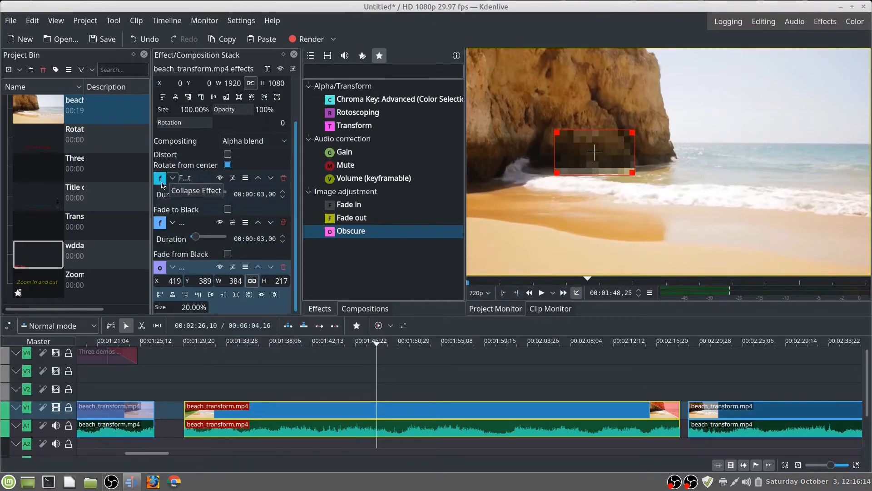
pyautogui.click(284, 180)
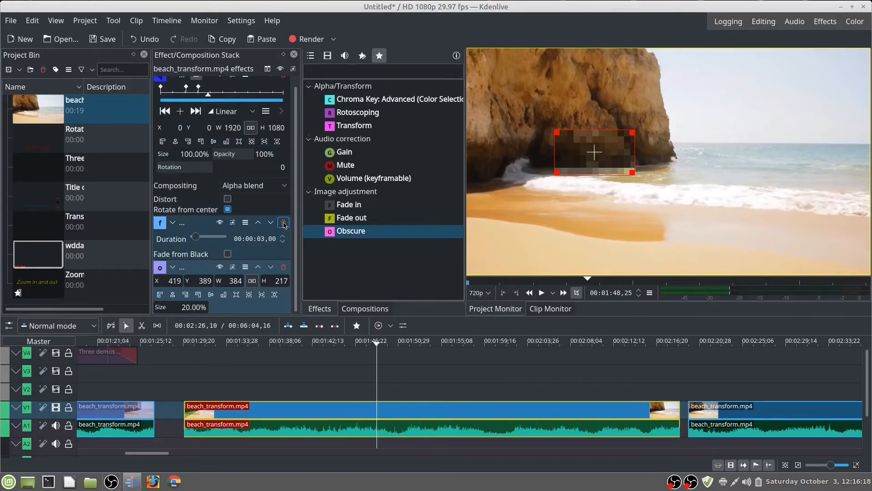
pyautogui.click(284, 225)
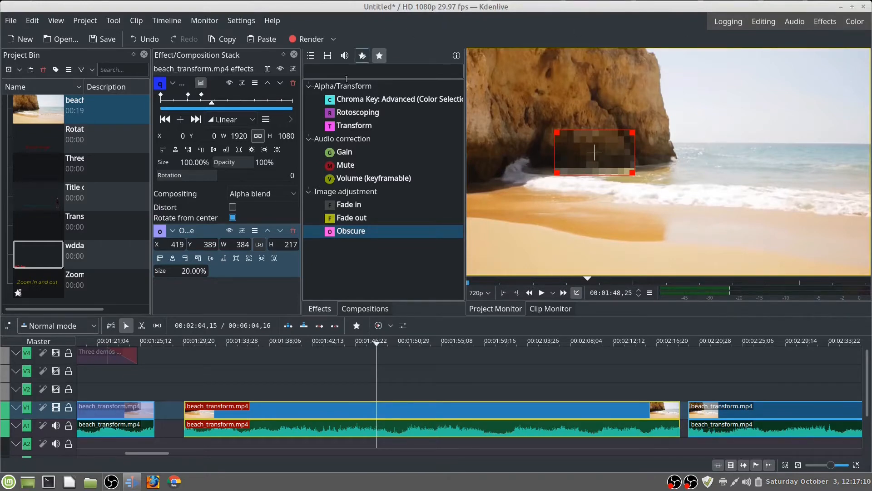
pyautogui.click(293, 233)
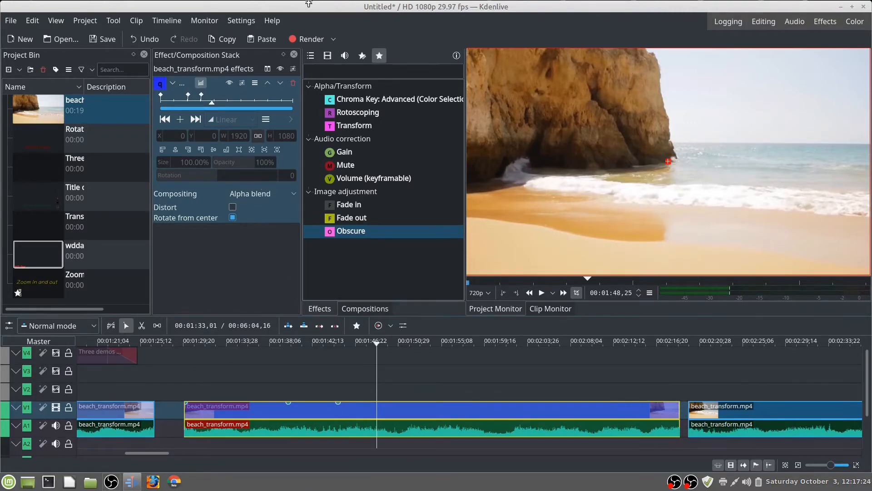
pyautogui.click(294, 83)
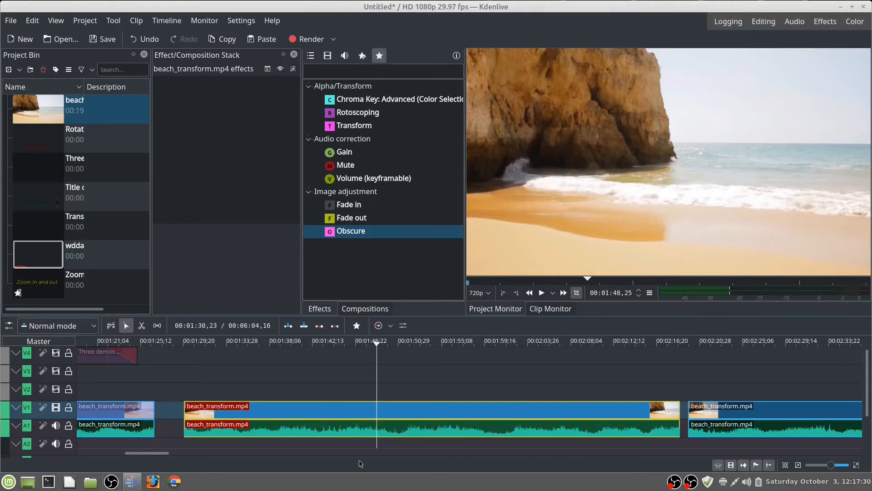
# Step: Add the Transform effect to the selected beach clip and a keyframe at 00:01:42,12 with Rotation set to 360
pyautogui.click(390, 129)
pyautogui.doubleClick(390, 127)
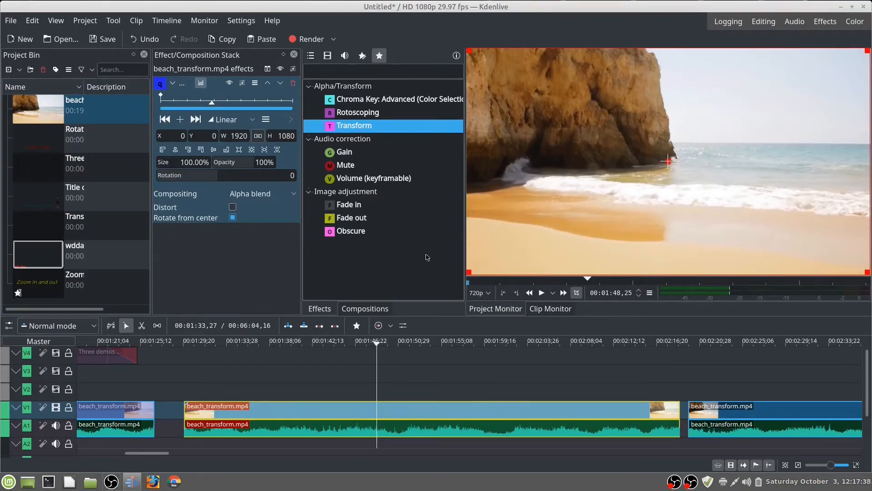
pyautogui.moveTo(376, 342); pyautogui.dragTo(312, 396)
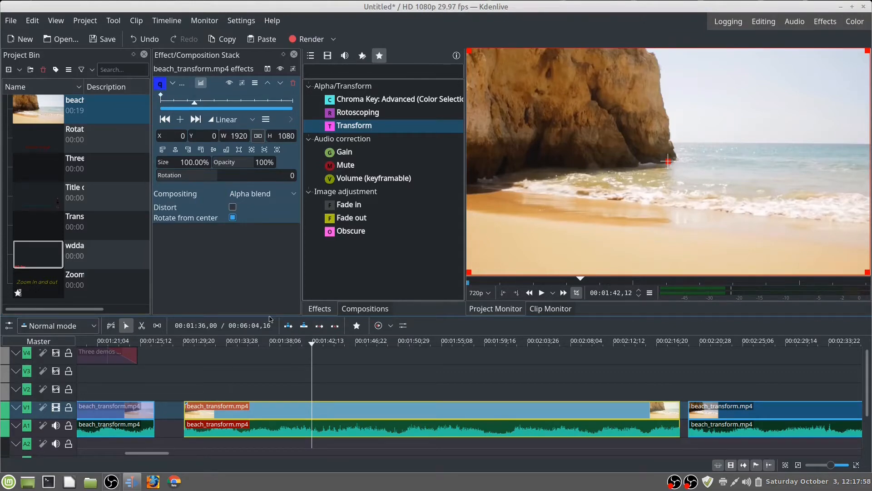
pyautogui.click(181, 122)
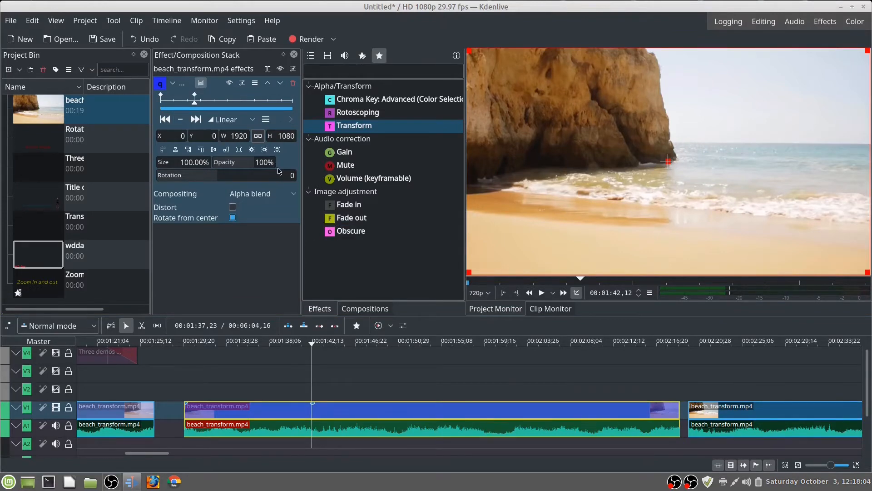
pyautogui.click(293, 175)
pyautogui.press('Return')
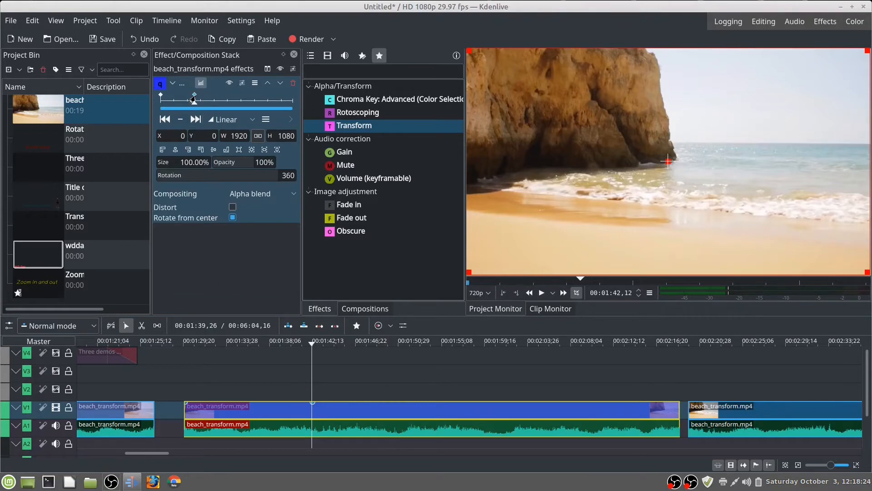
# Step: Move the 360 rotation keyframe to 00:01:54,07 and play the slower rotation from the clip's start until past that keyframe
pyautogui.moveTo(193, 97); pyautogui.dragTo(227, 98)
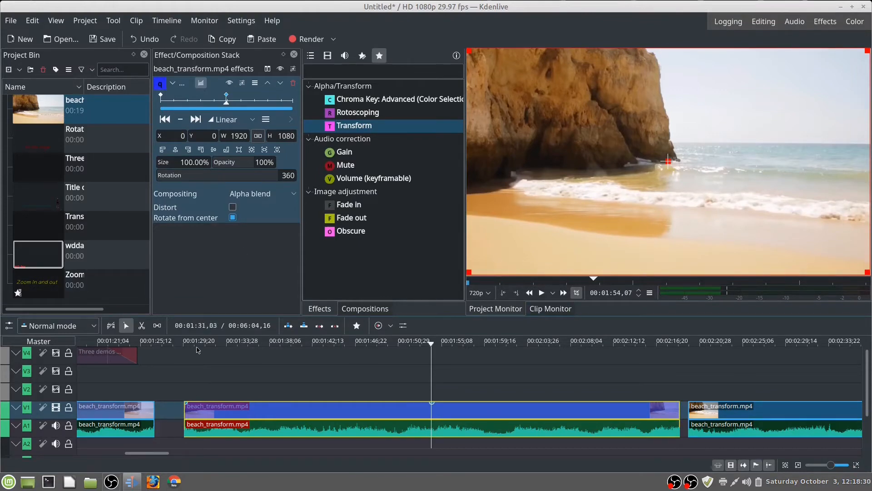
pyautogui.click(194, 363)
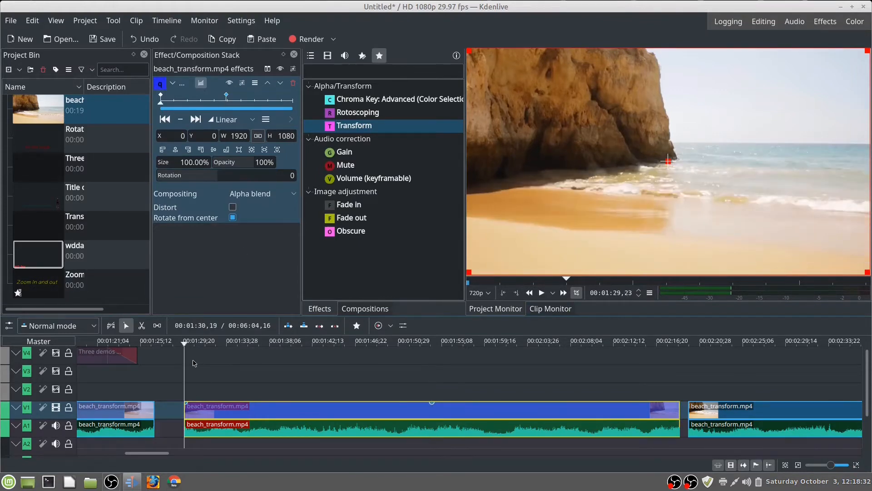
pyautogui.scroll(3, 200, 360)
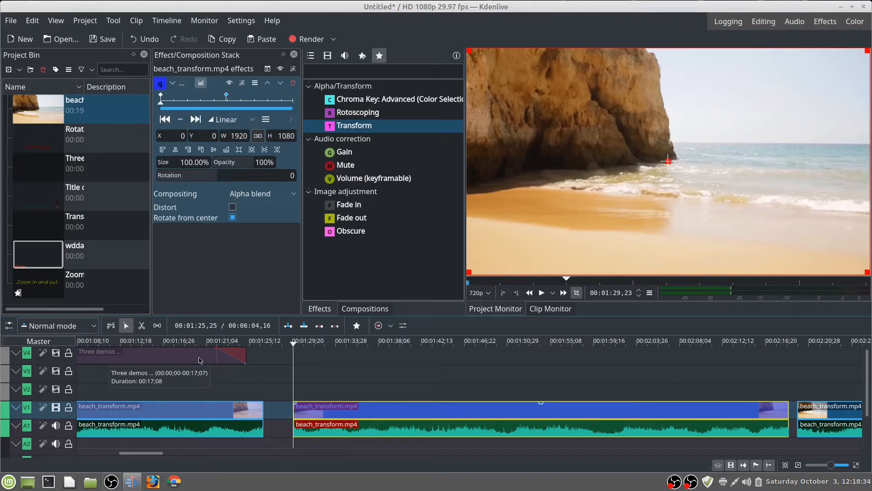
pyautogui.press('space')
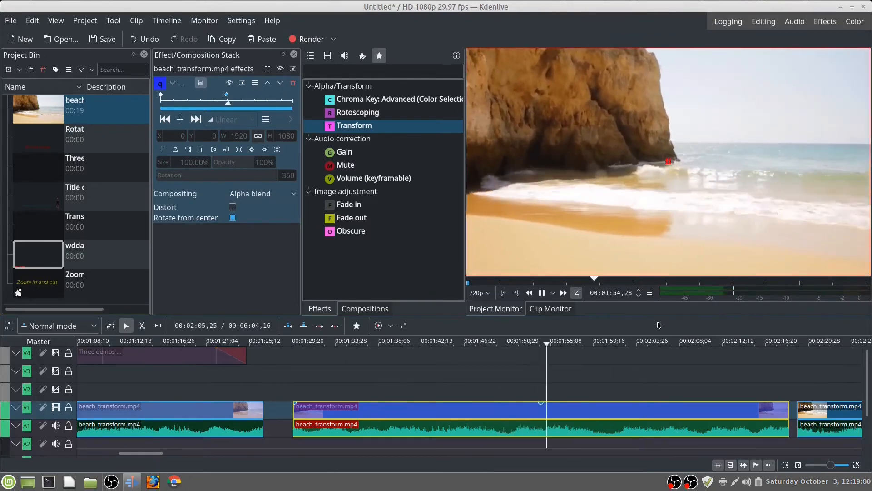
pyautogui.press('space')
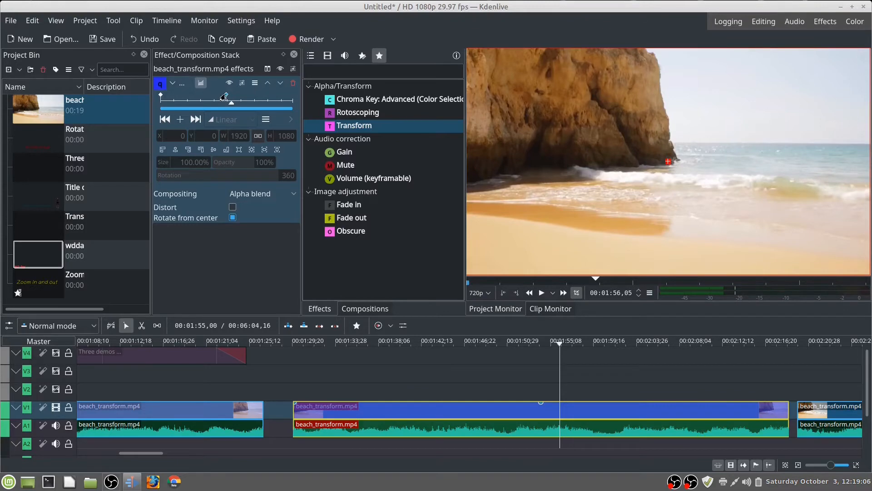
# Step: Move the 360 rotation keyframe to 00:01:39,16 and play the faster rotation from near the clip's start until past that keyframe
pyautogui.moveTo(224, 97); pyautogui.dragTo(185, 95)
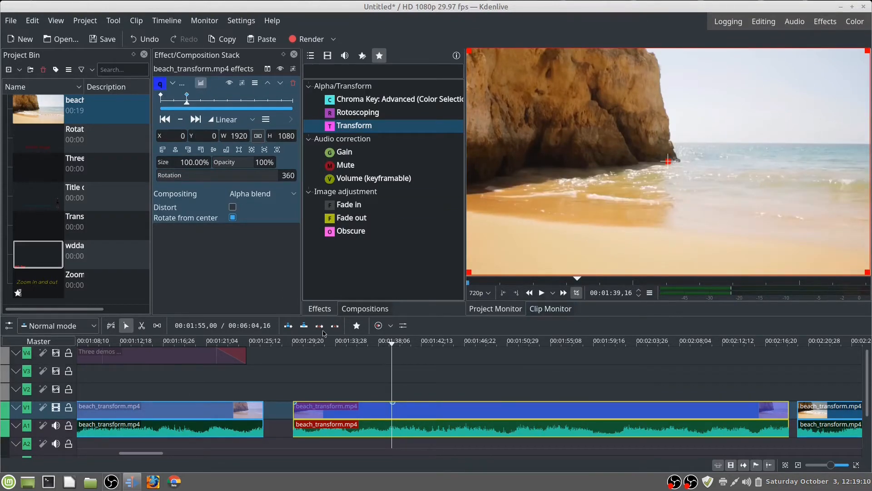
pyautogui.moveTo(392, 346); pyautogui.dragTo(294, 345)
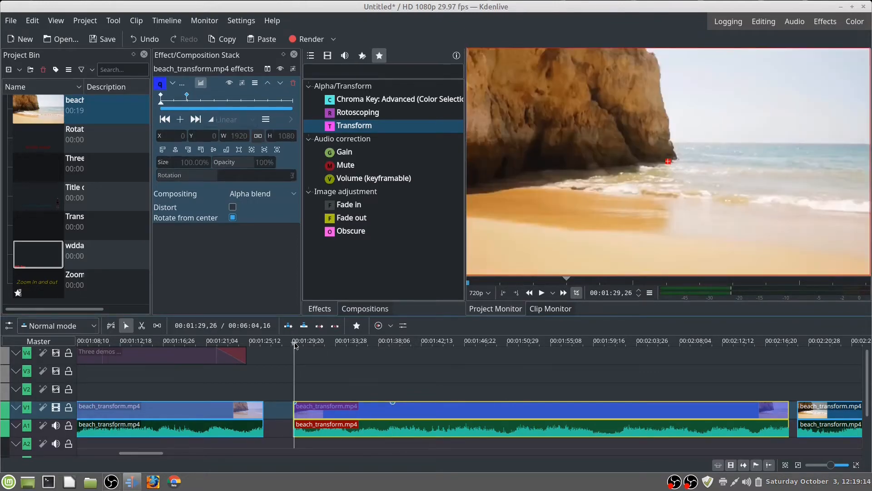
pyautogui.moveTo(294, 348); pyautogui.dragTo(295, 347)
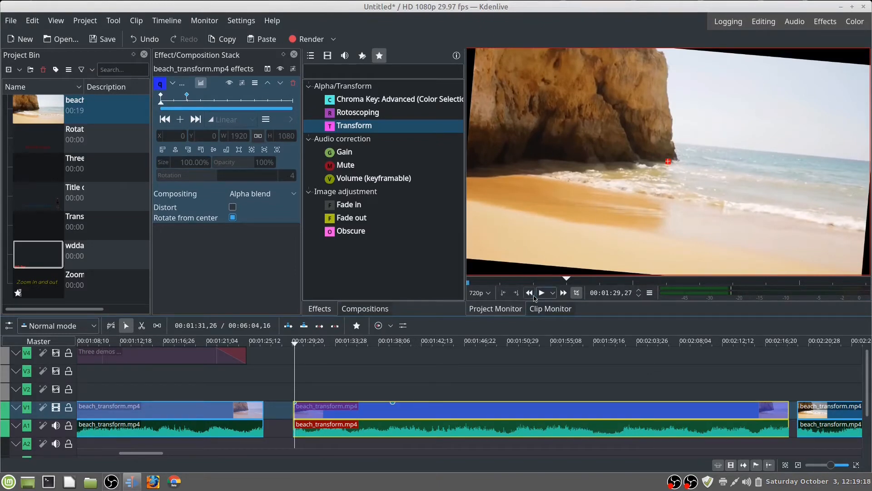
pyautogui.click(541, 293)
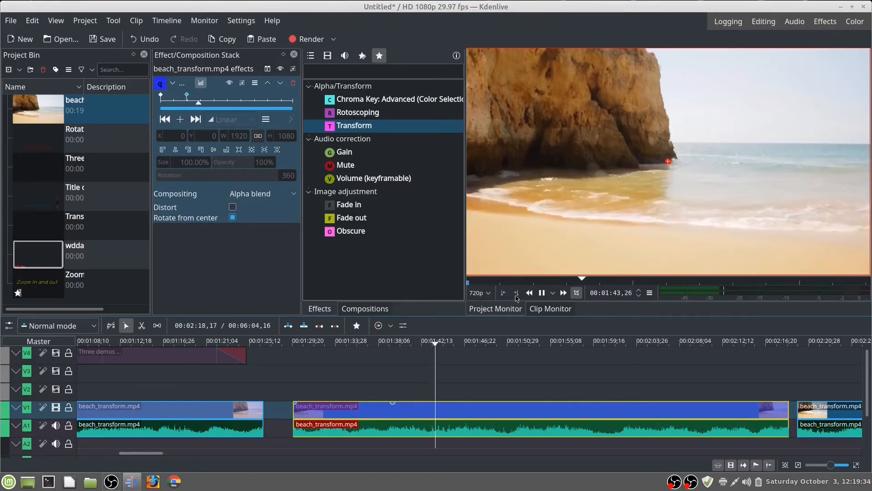
pyautogui.click(538, 295)
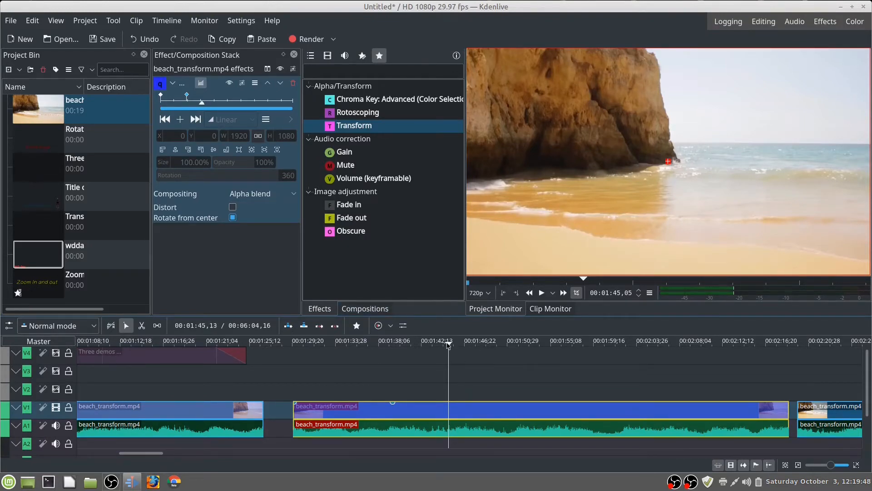
# Step: Add a third Transform keyframe at 00:01:48,02 and set its Rotation to 0
pyautogui.moveTo(448, 347); pyautogui.dragTo(478, 355)
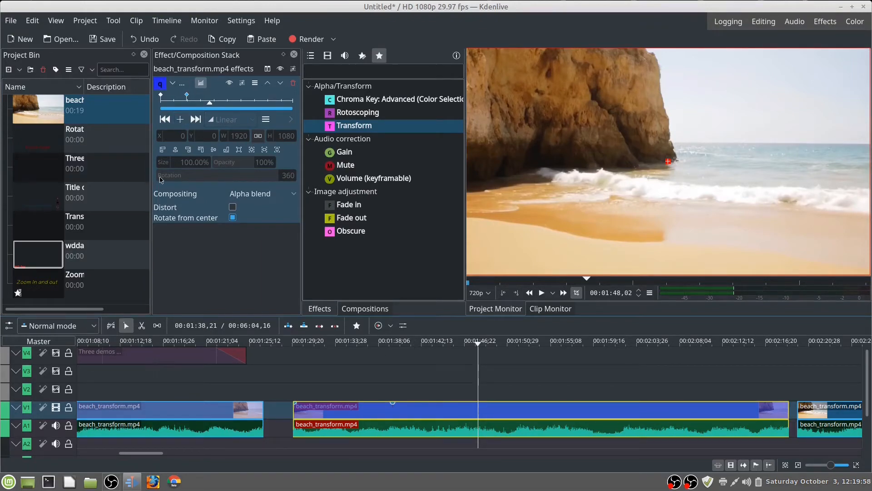
pyautogui.click(180, 119)
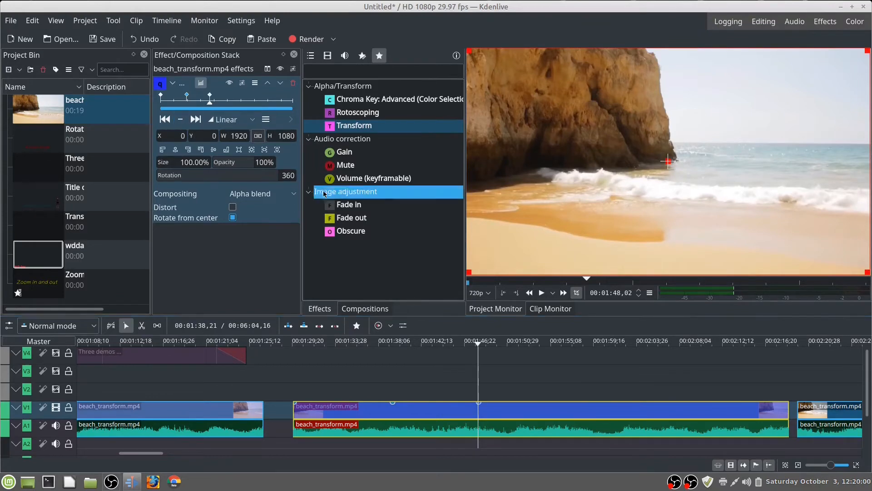
pyautogui.moveTo(296, 175); pyautogui.dragTo(270, 175)
pyautogui.write('0')
pyautogui.press('Return')
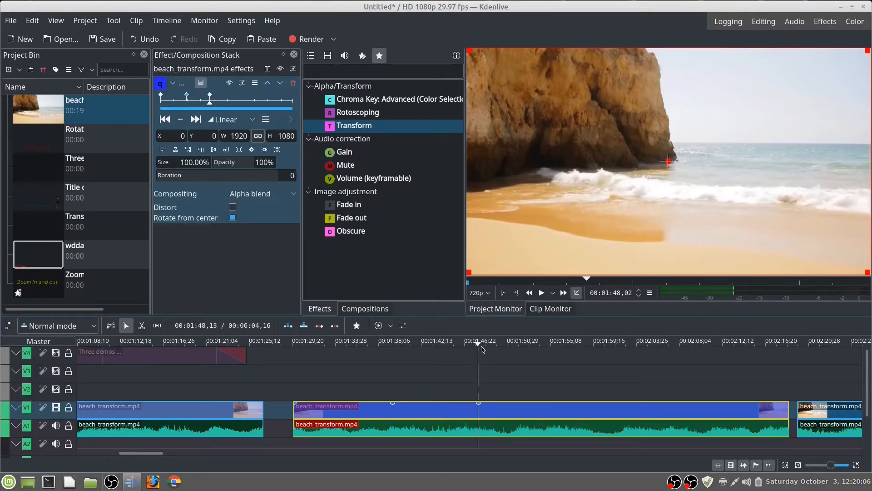
# Step: Play the forward and reverse rotation from near the clip's start until past the third keyframe and stop playback
pyautogui.moveTo(480, 348); pyautogui.dragTo(297, 365)
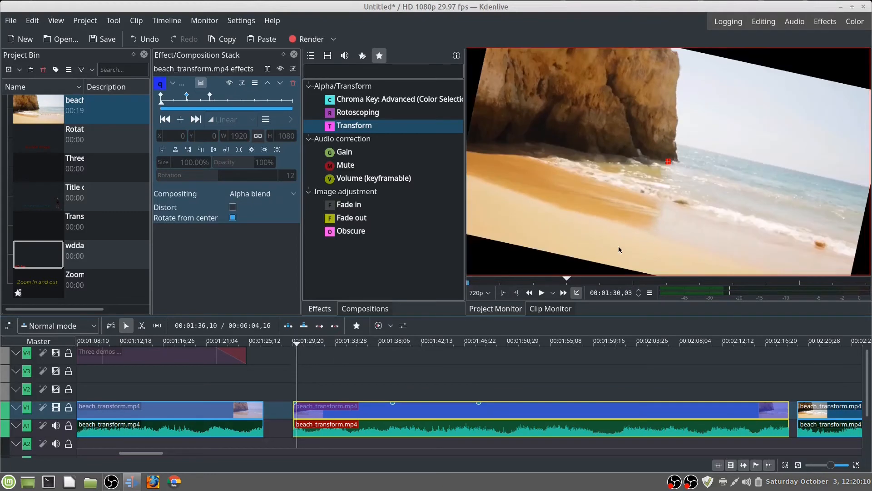
pyautogui.click(542, 293)
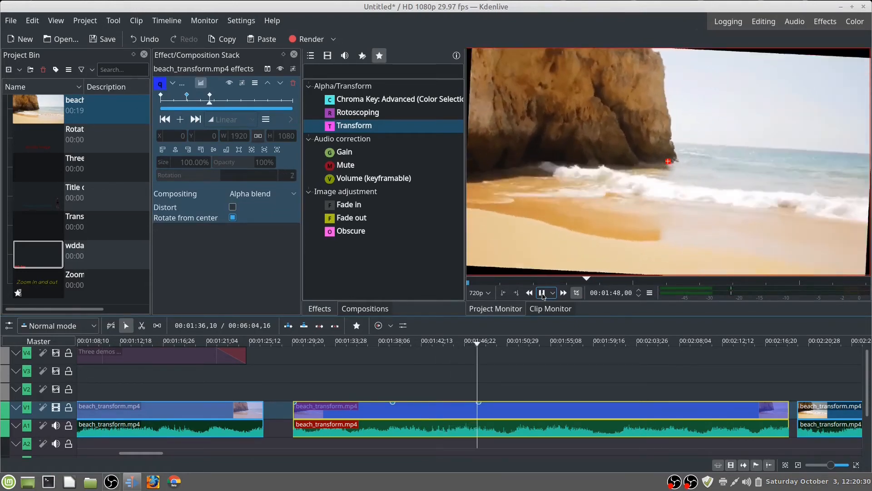
pyautogui.click(542, 293)
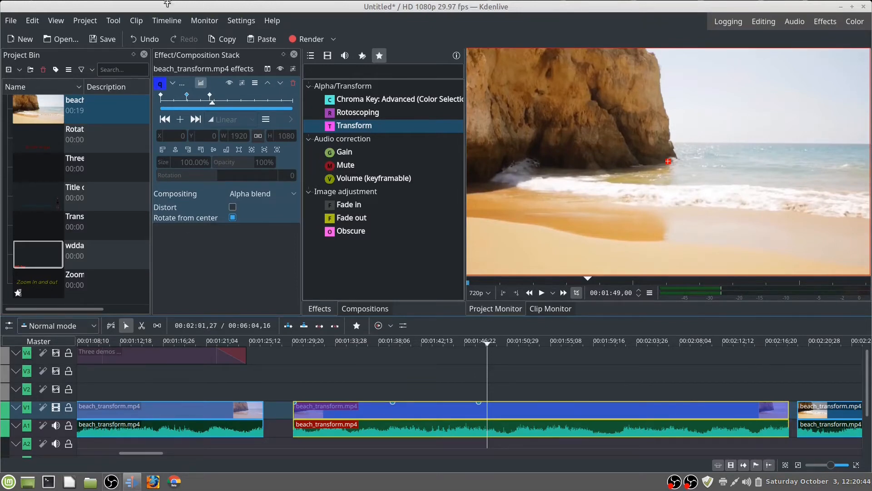
# Step: Remove the Transform effect from the clip, and add and remove the Fade in effect
pyautogui.click(293, 83)
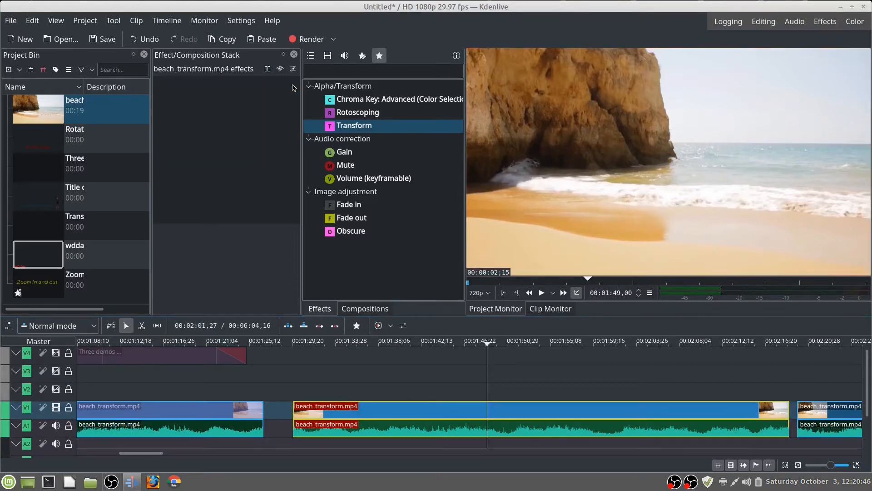
pyautogui.doubleClick(392, 201)
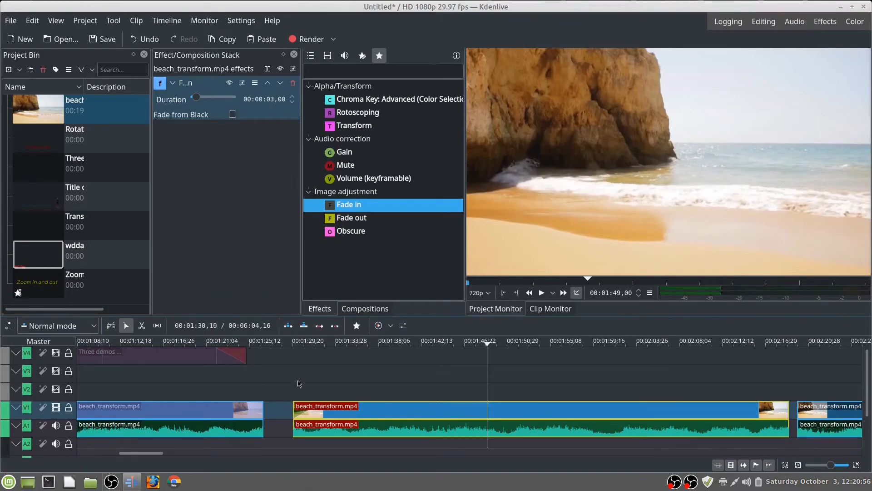
pyautogui.click(293, 83)
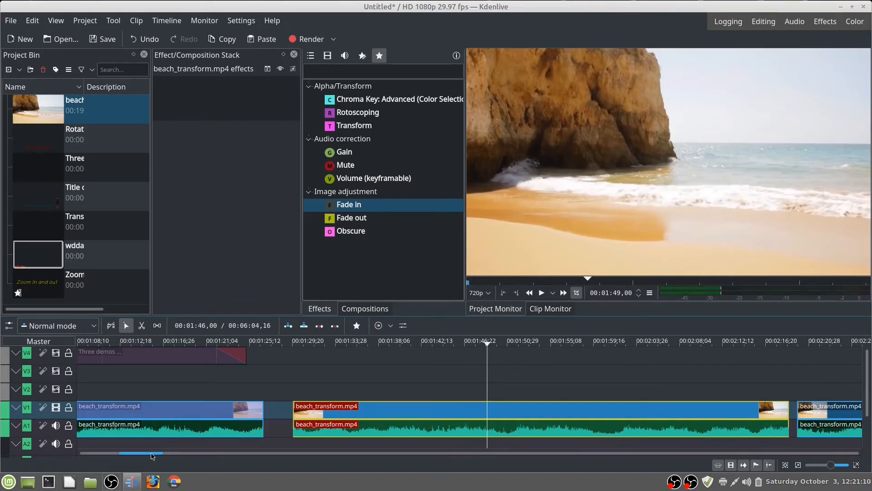
# Step: Play the project from the start of the timeline with track V2 hidden and stop after about eight seconds
pyautogui.press('Home')
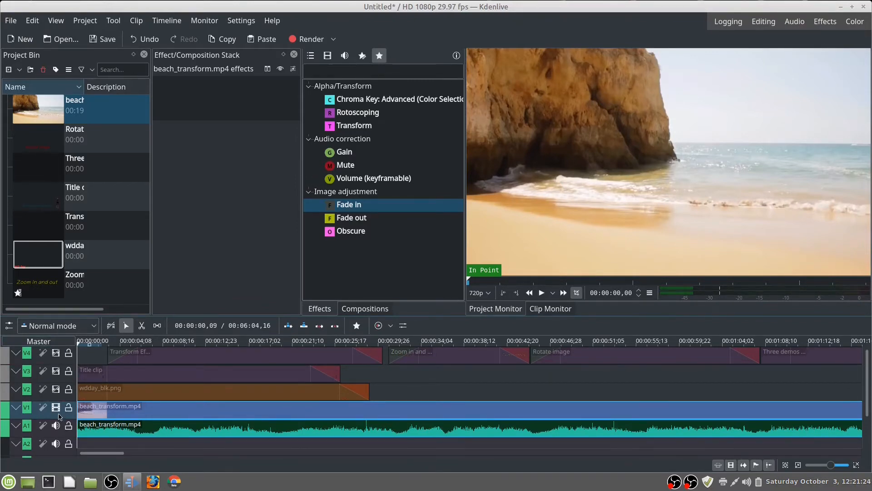
pyautogui.click(542, 293)
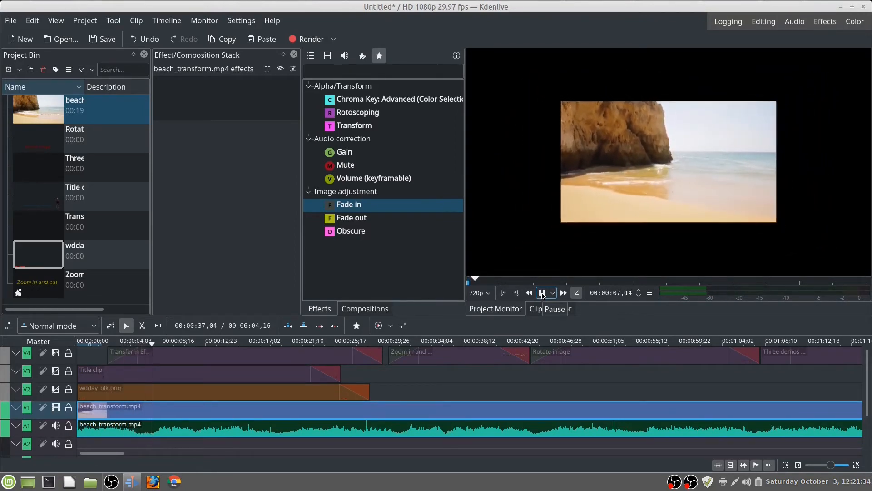
pyautogui.click(542, 293)
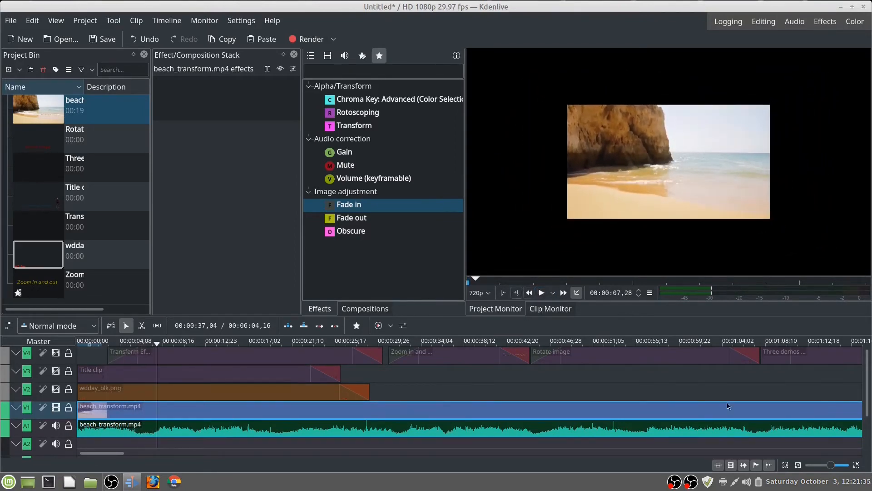
# Step: Show track V2 with the wdday_blk.png clip and play the timeline from its start for about seven seconds
pyautogui.click(57, 390)
pyautogui.click(160, 345)
pyautogui.press('Home')
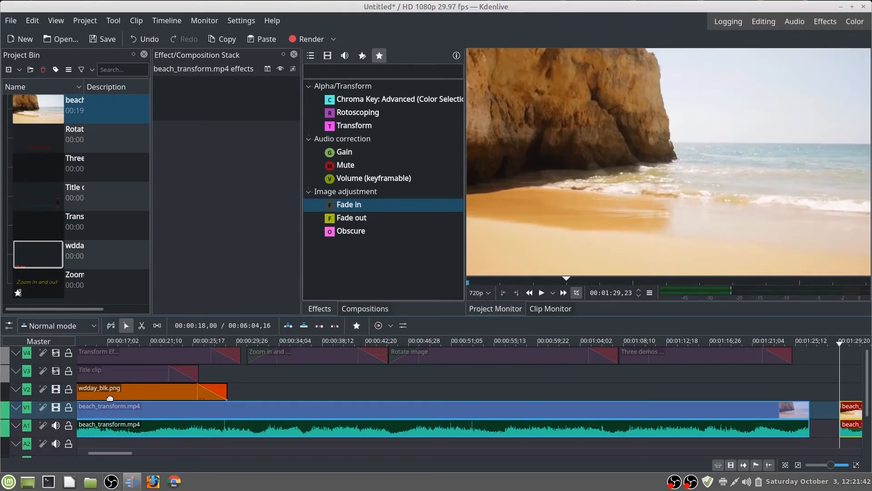
pyautogui.click(541, 292)
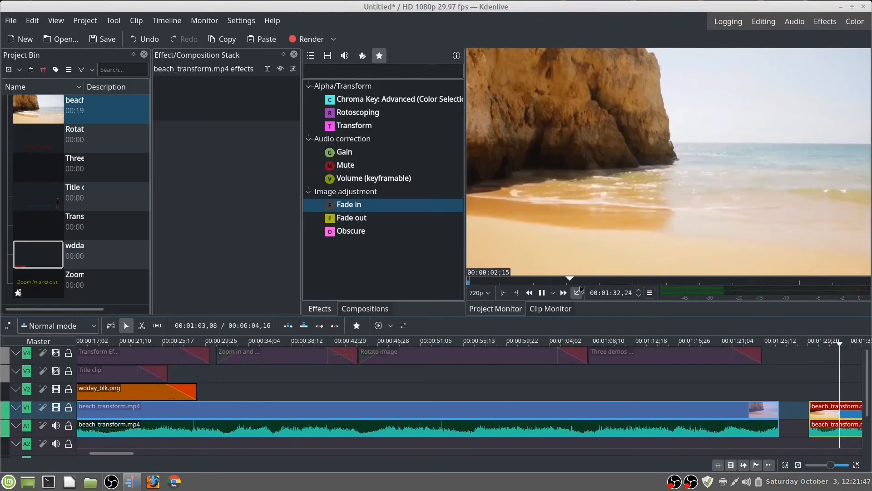
pyautogui.click(544, 294)
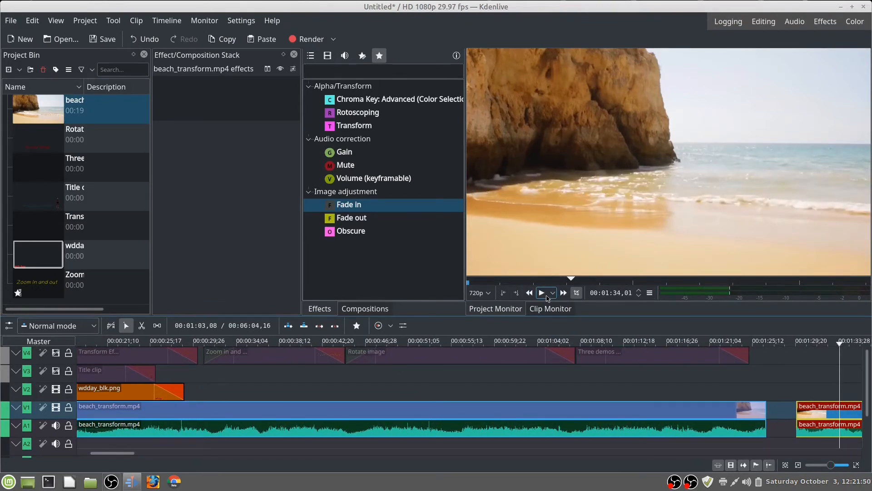
pyautogui.click(548, 298)
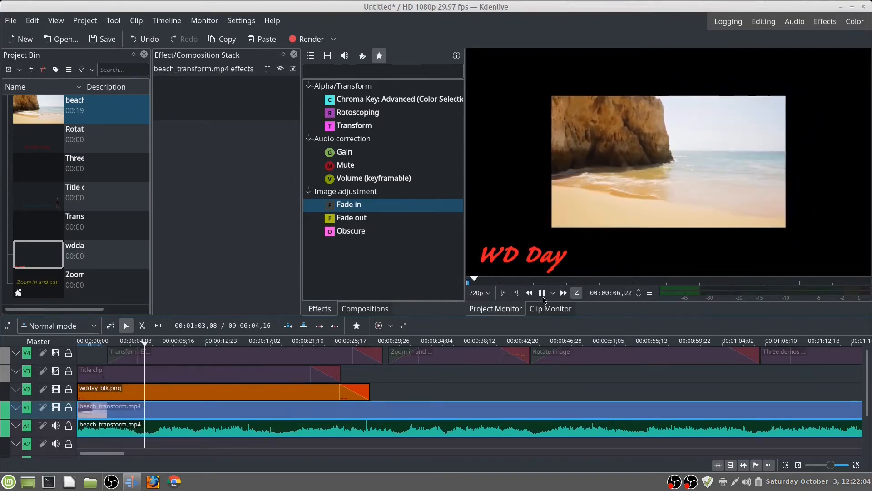
pyautogui.press('space')
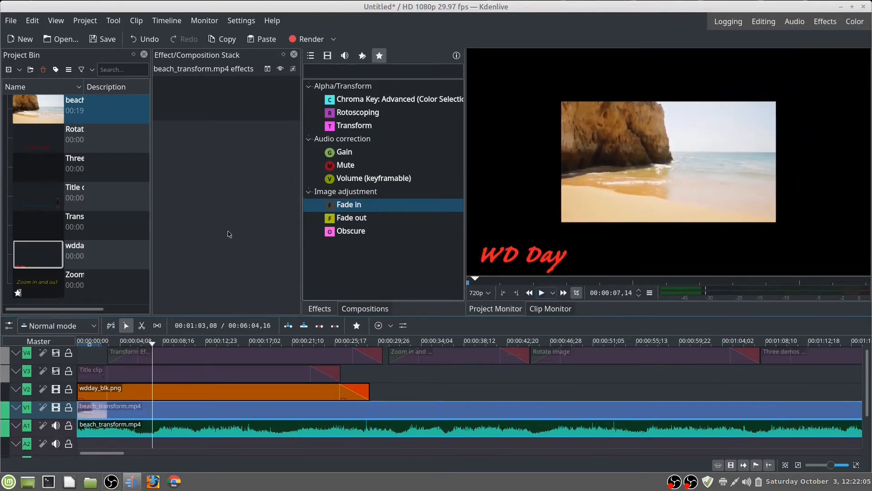
# Step: Place the playhead at the selected beach clip's start at 00:01:29,23 and toggle track V2's visibility, leaving it hidden
pyautogui.click(55, 389)
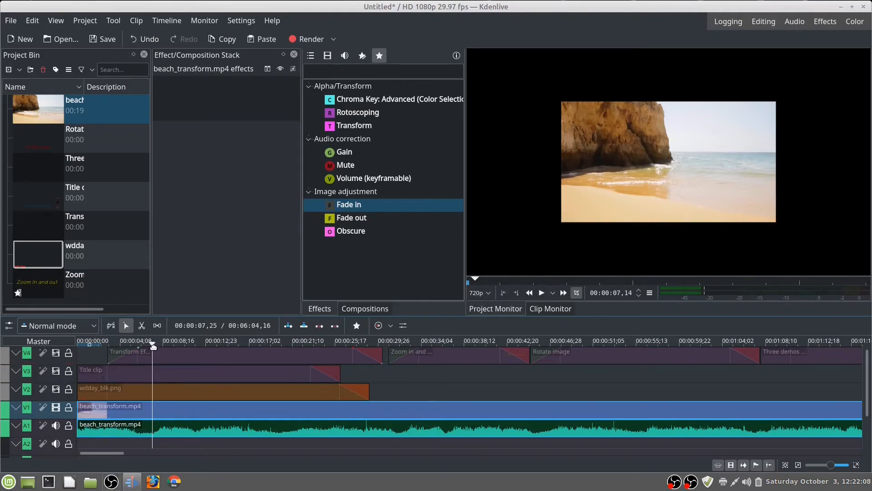
pyautogui.hotkey('alt', 'Right')
pyautogui.hotkey('alt', 'Right')
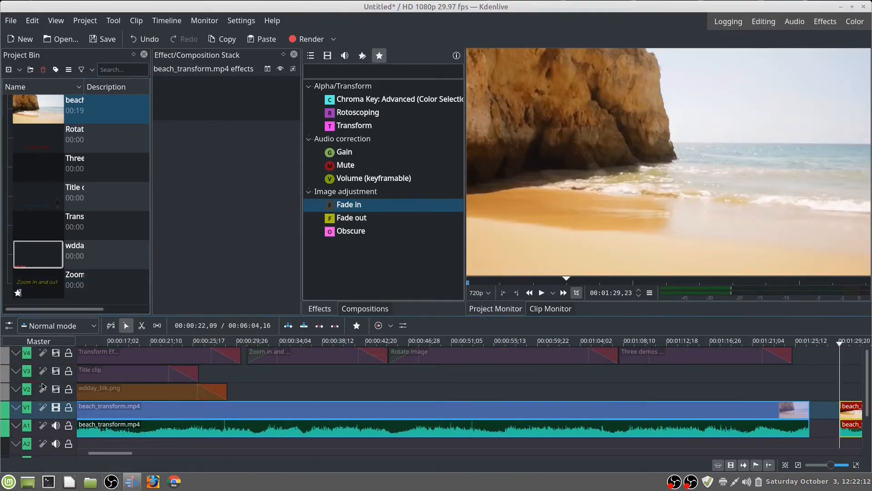
pyautogui.click(57, 390)
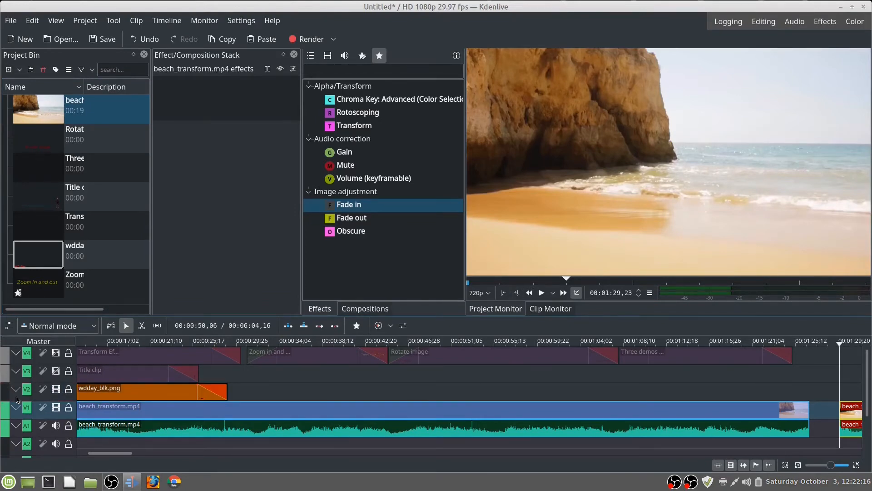
pyautogui.click(56, 389)
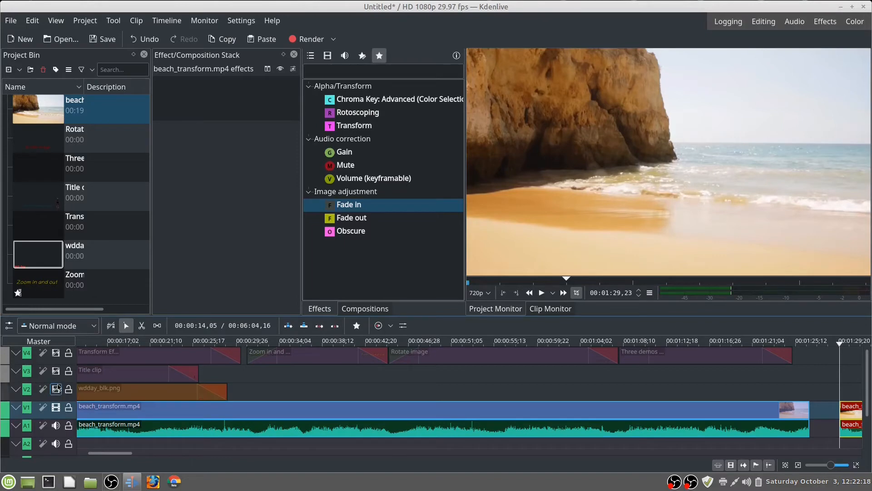
# Step: Show track V3 with the title clip and play the timeline from its start for about twelve seconds
pyautogui.click(56, 372)
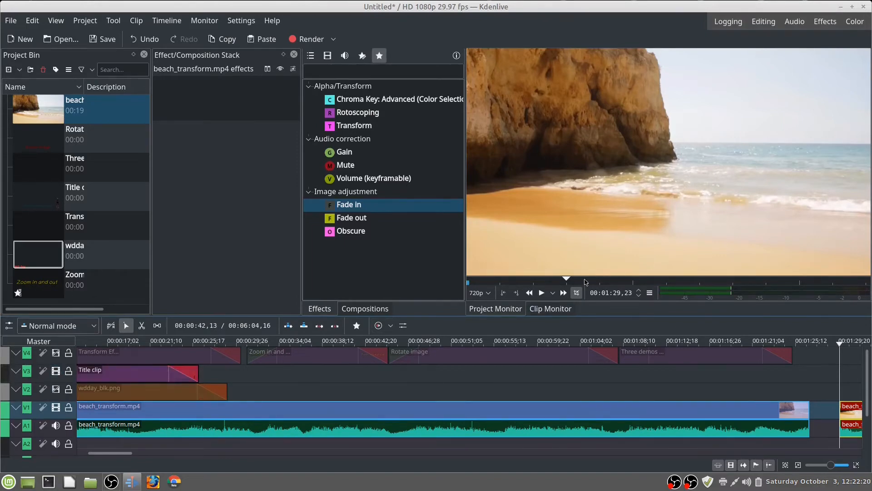
pyautogui.click(541, 293)
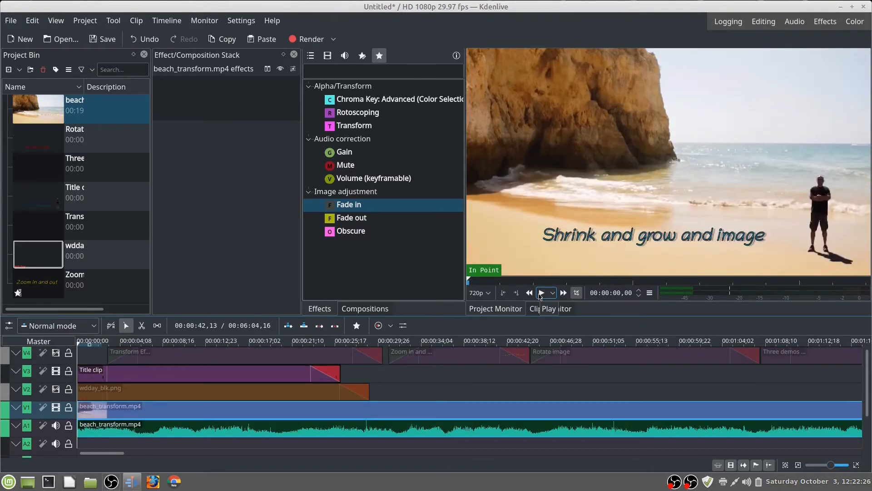
pyautogui.click(542, 293)
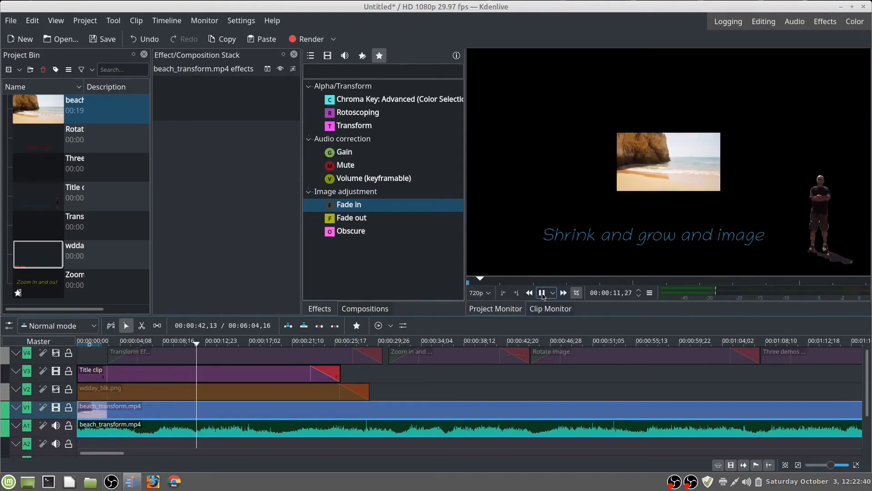
pyautogui.click(543, 293)
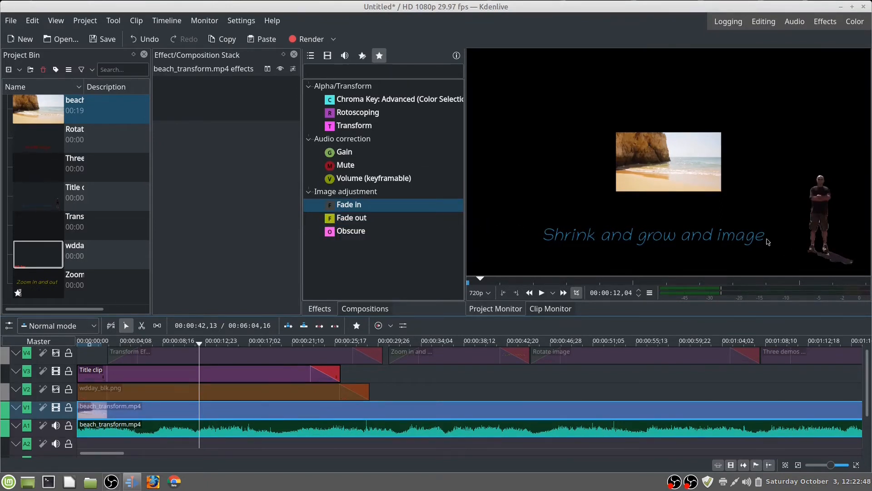
# Step: Try to open the wdday_blk.png clip from the project bin for editing
pyautogui.rightClick(40, 258)
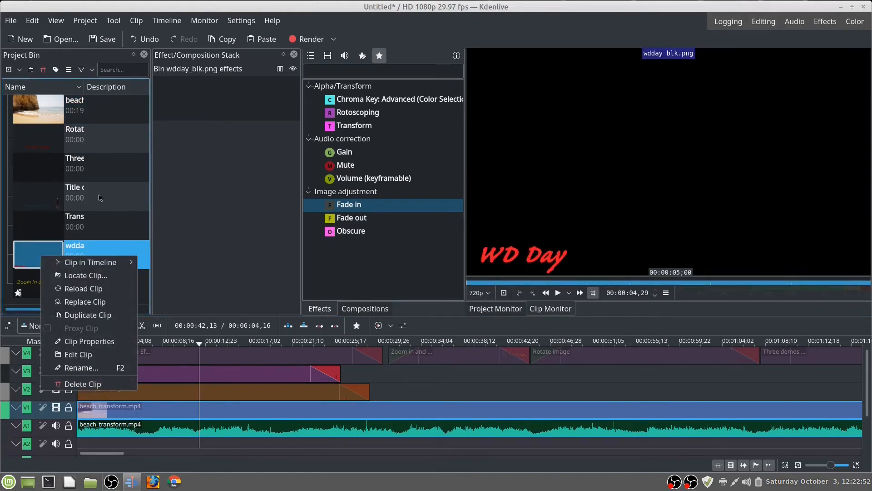
pyautogui.click(79, 354)
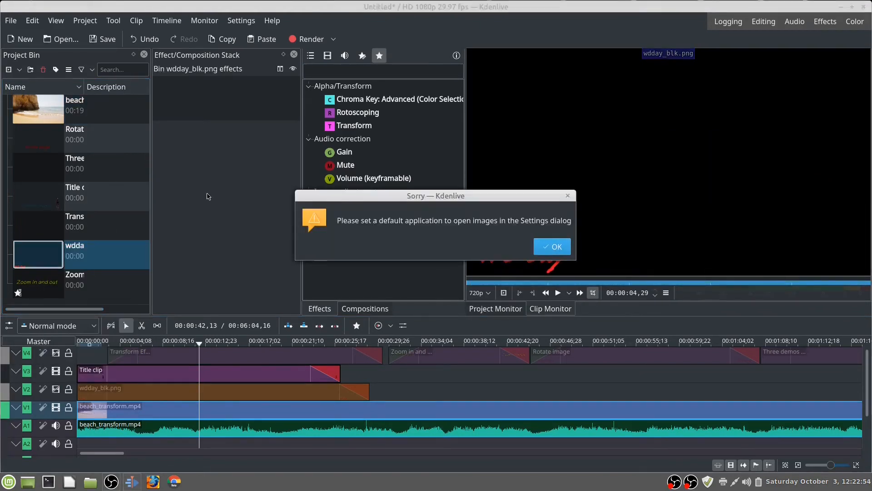
pyautogui.click(568, 196)
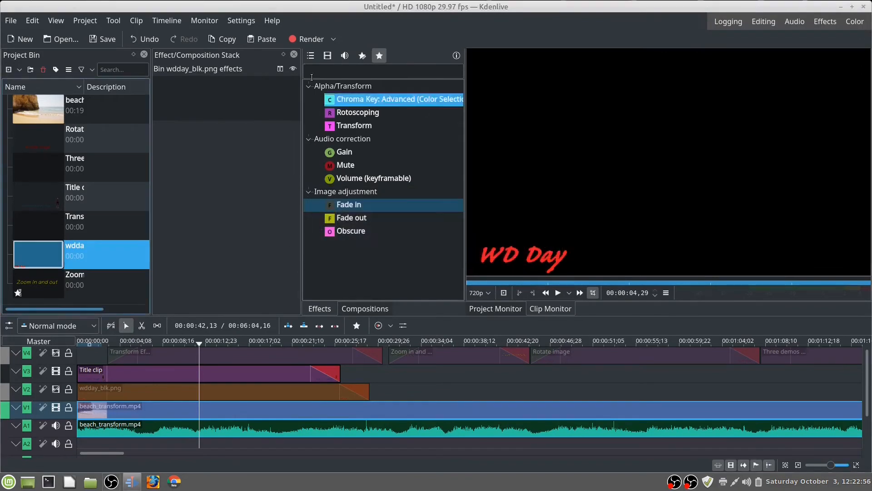
# Step: Open the "Shrink and grow and image" title clip for editing and move the standing man image to about X 455, Y 25
pyautogui.click(48, 199)
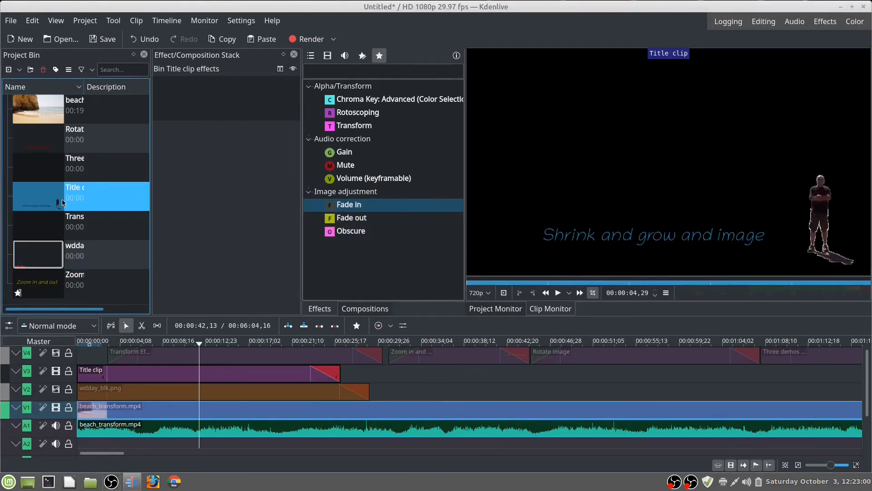
pyautogui.rightClick(63, 199)
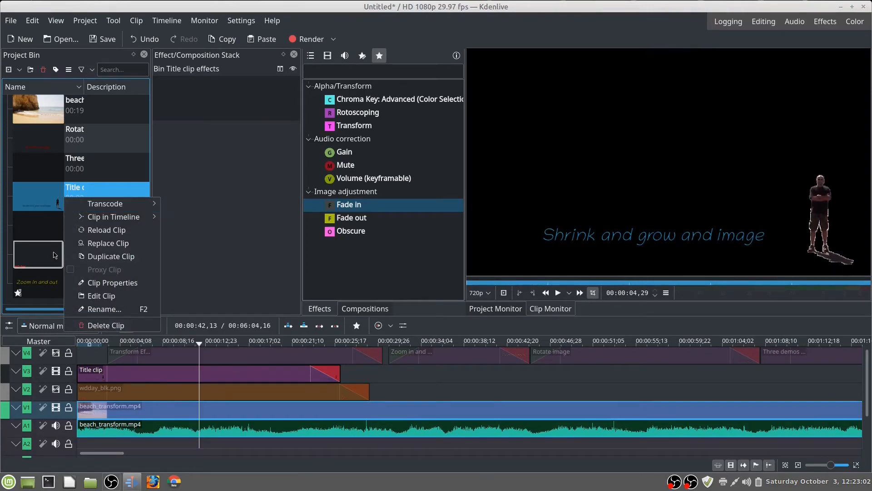
pyautogui.click(101, 296)
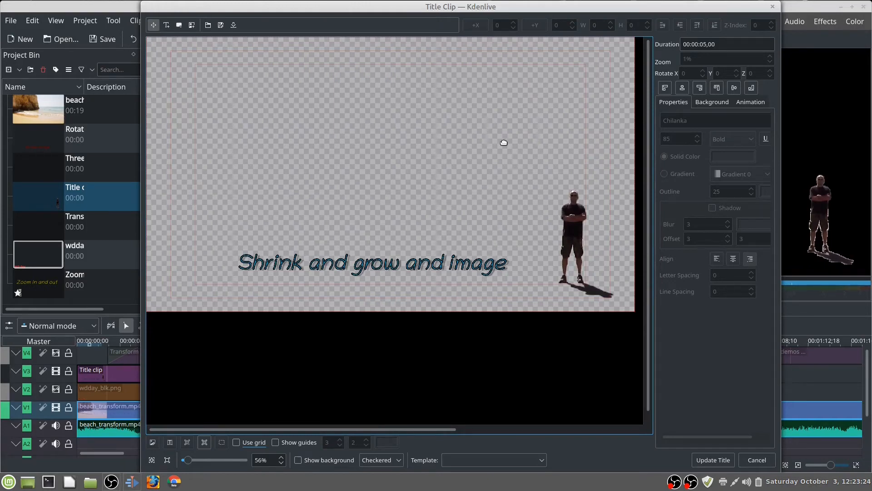
pyautogui.click(584, 228)
pyautogui.moveTo(585, 227); pyautogui.dragTo(568, 211)
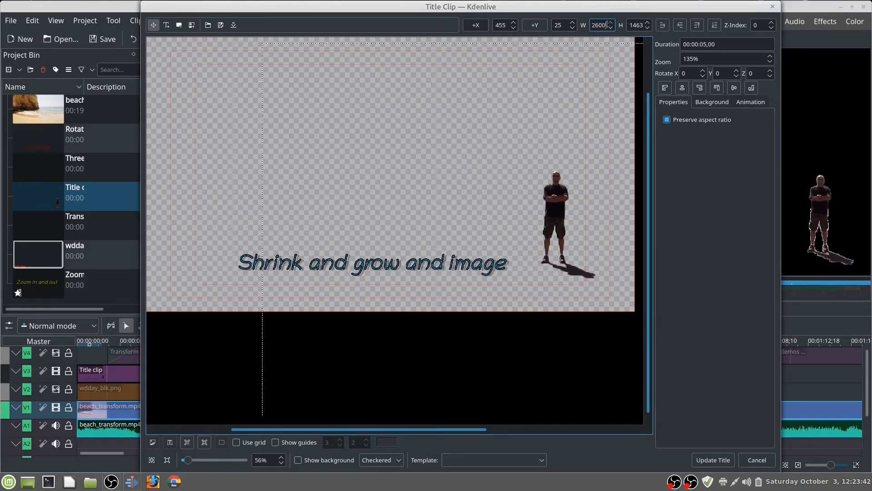
# Step: Set the man image's width to 4000 and move it to about X -170, Y -434
pyautogui.moveTo(608, 25); pyautogui.dragTo(583, 24)
pyautogui.write('4000')
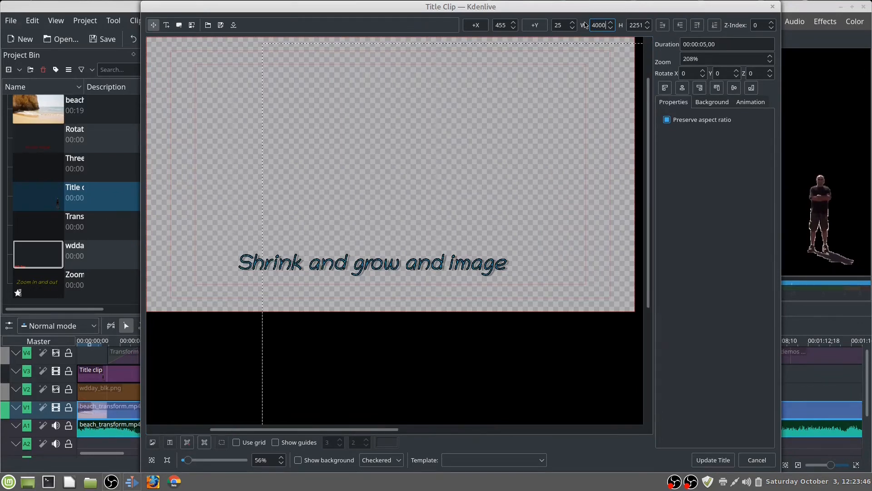
pyautogui.moveTo(546, 366); pyautogui.dragTo(387, 250)
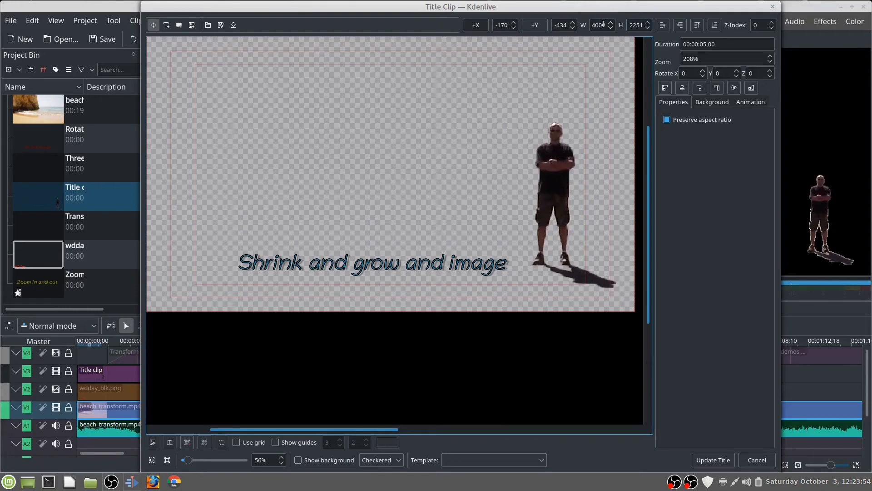
# Step: Set the man image's width to 2600 and move it to about X 439, Y 50, beside the title text
pyautogui.moveTo(605, 25); pyautogui.dragTo(585, 25)
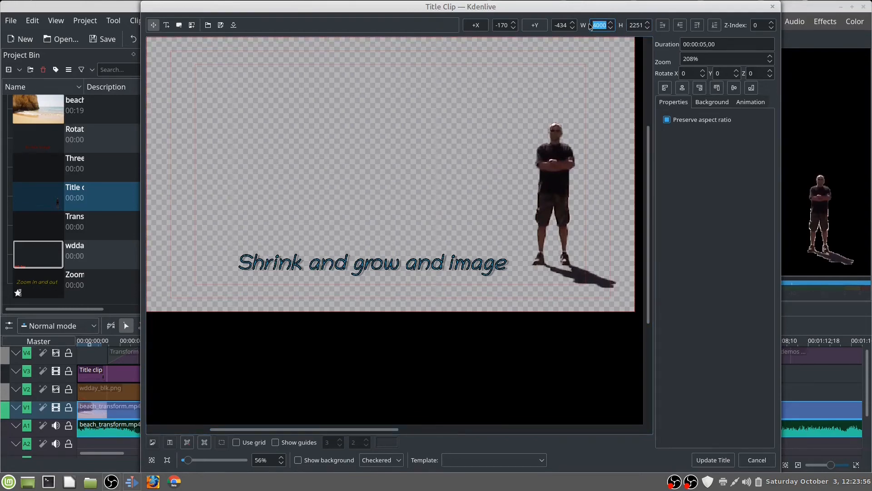
pyautogui.write('26')
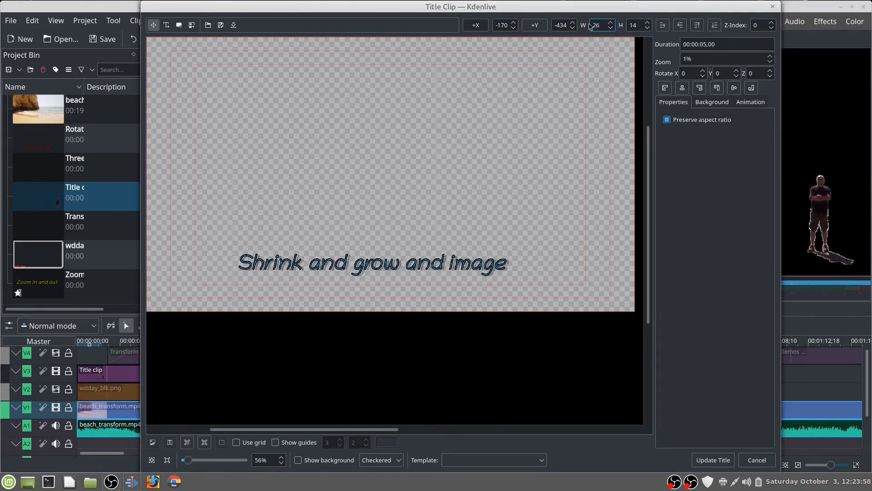
pyautogui.write('00')
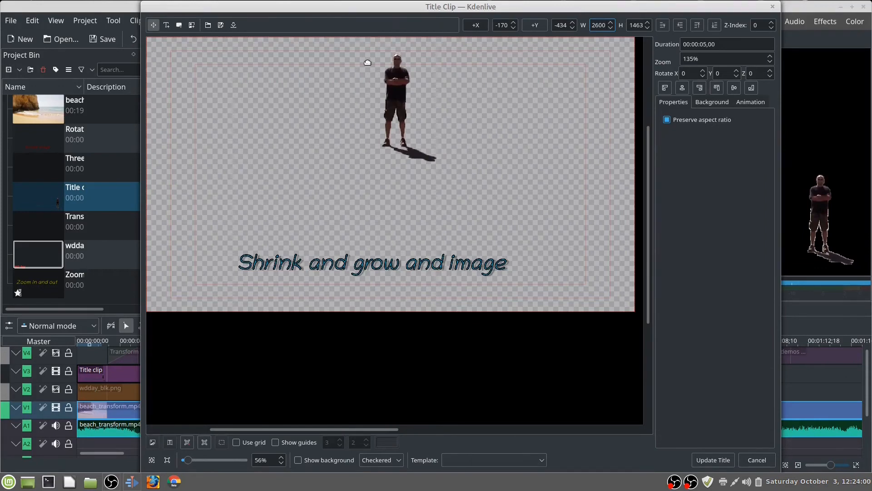
pyautogui.moveTo(399, 79); pyautogui.dragTo(555, 203)
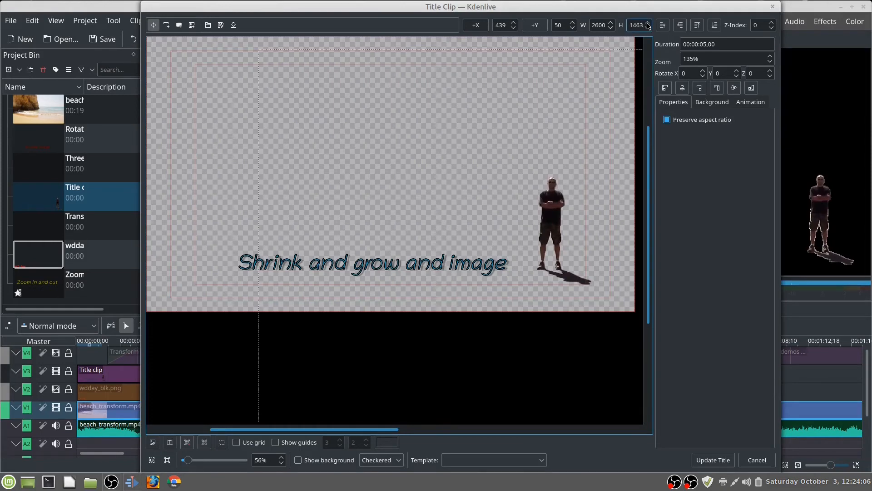
# Step: Set the man image's height to 2000 and move it to about X 143, Y -239
pyautogui.scroll(4, 645, 26)
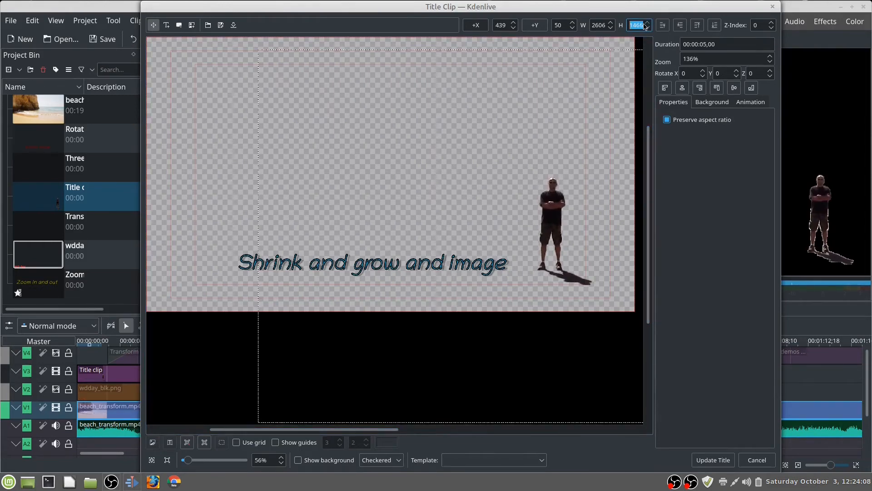
pyautogui.write('20')
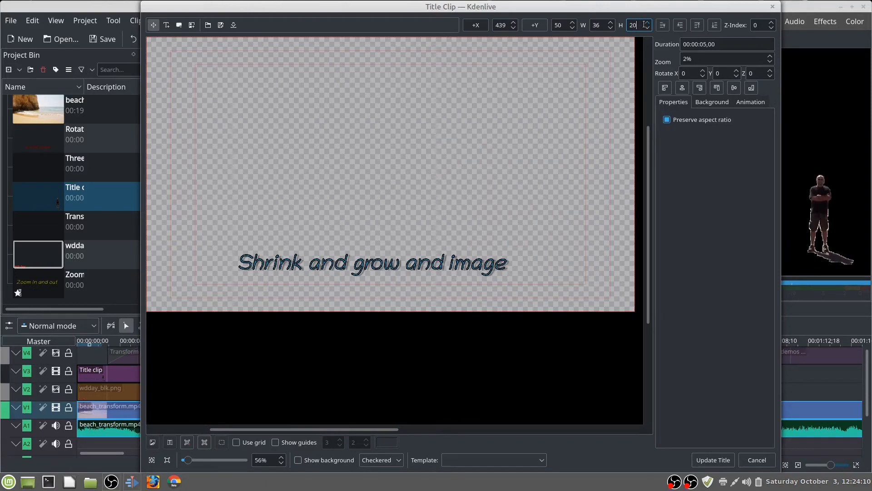
pyautogui.write('00')
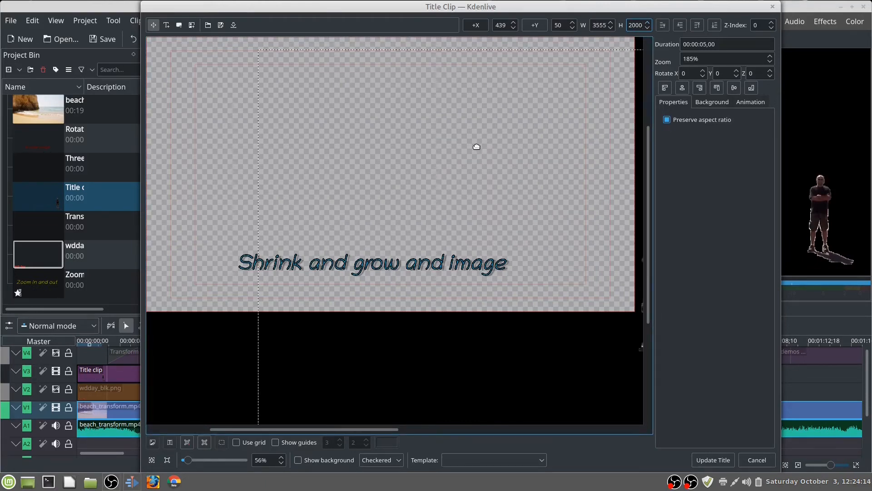
pyautogui.moveTo(504, 199); pyautogui.dragTo(429, 128)
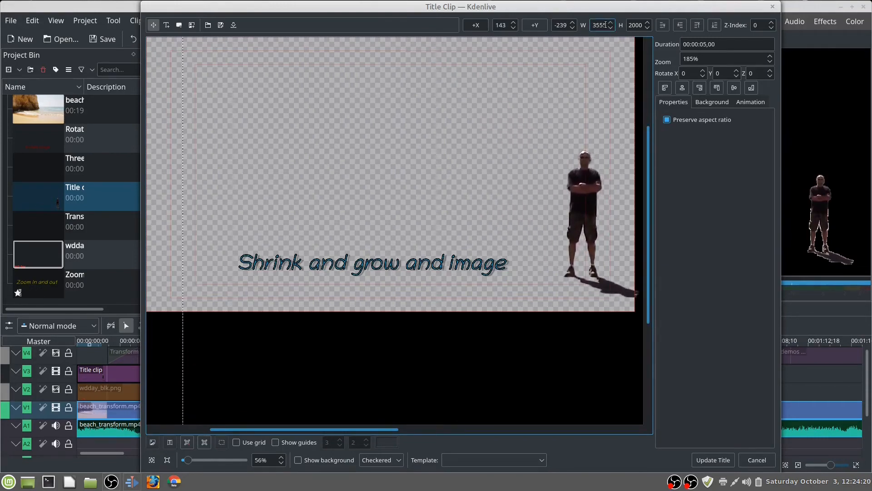
# Step: Set the man image's width to 2600 and move it to about X 509, Y 57
pyautogui.moveTo(608, 25); pyautogui.dragTo(592, 26)
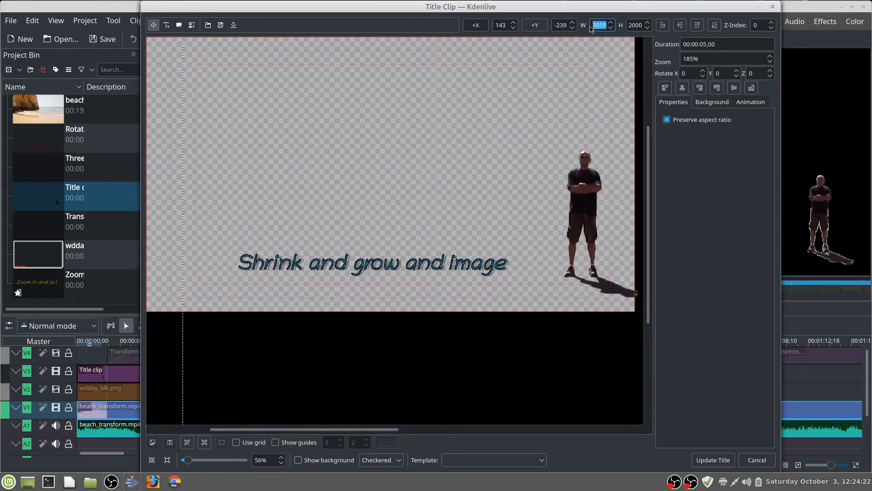
pyautogui.write('2600')
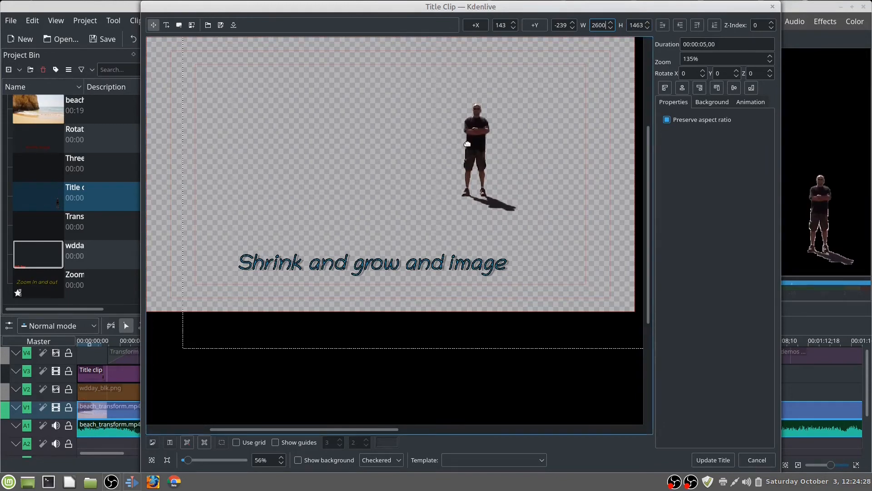
pyautogui.moveTo(475, 141); pyautogui.dragTo(567, 217)
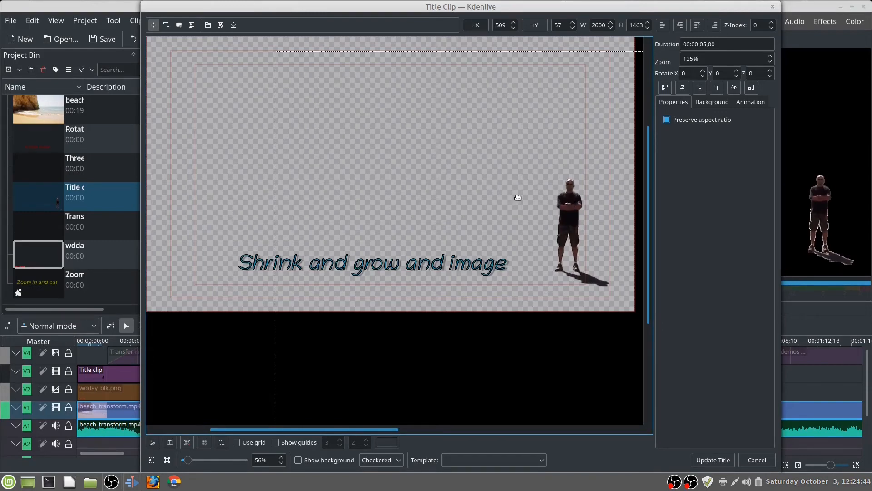
# Step: Reposition the man image to about X 454, Y 47 beside the title text and update the title clip
pyautogui.moveTo(569, 215); pyautogui.dragTo(392, 147)
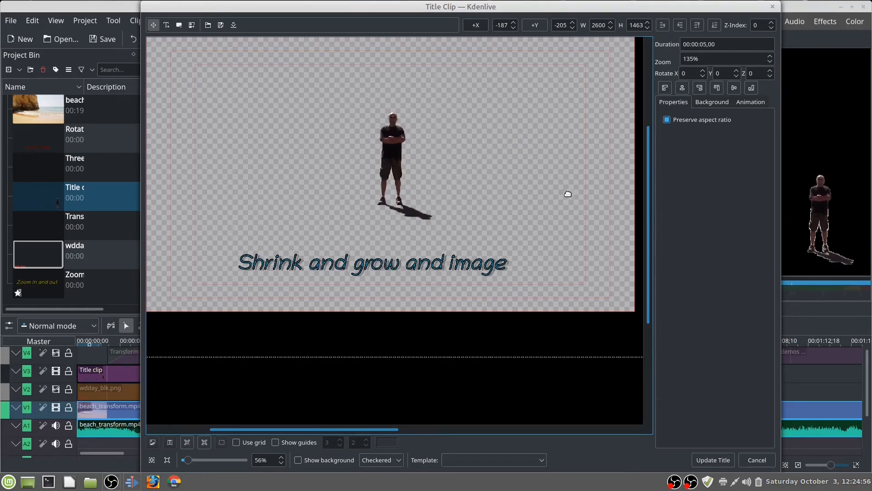
pyautogui.moveTo(385, 148); pyautogui.dragTo(548, 212)
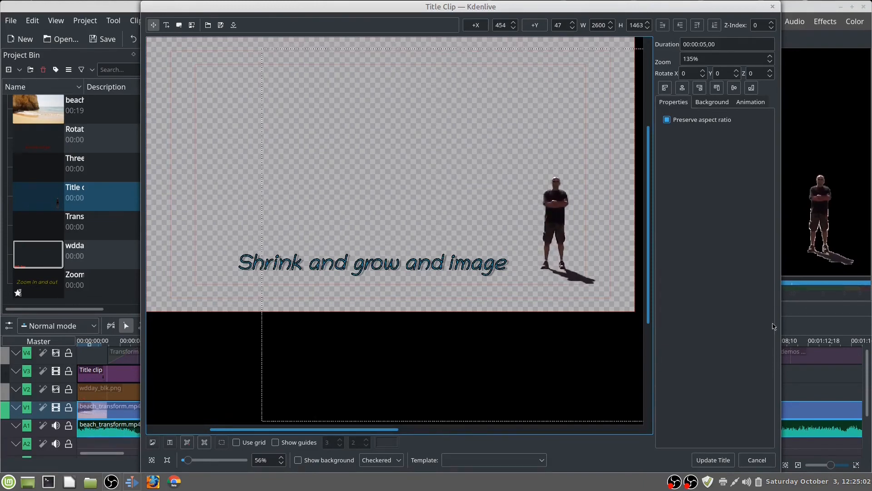
pyautogui.click(713, 460)
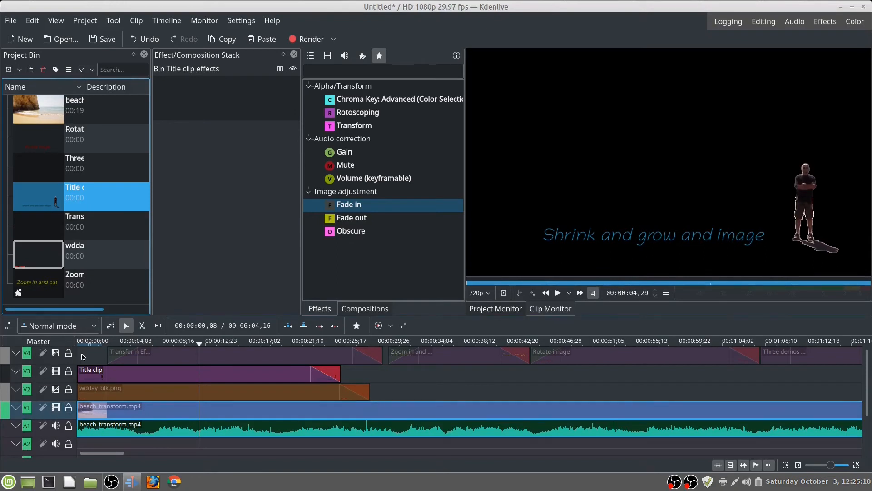
# Step: Return the project to the start of the timeline and play the updated title over the beach clip for about 19 seconds
pyautogui.press('Home')
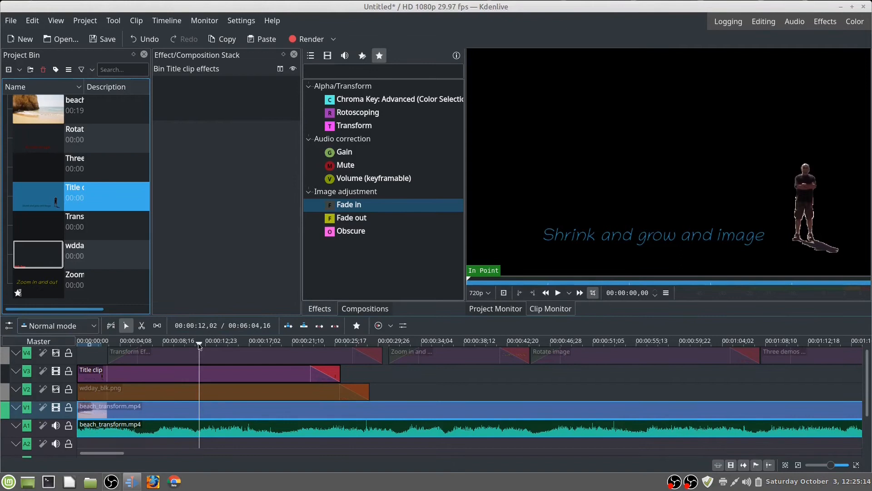
pyautogui.click(106, 414)
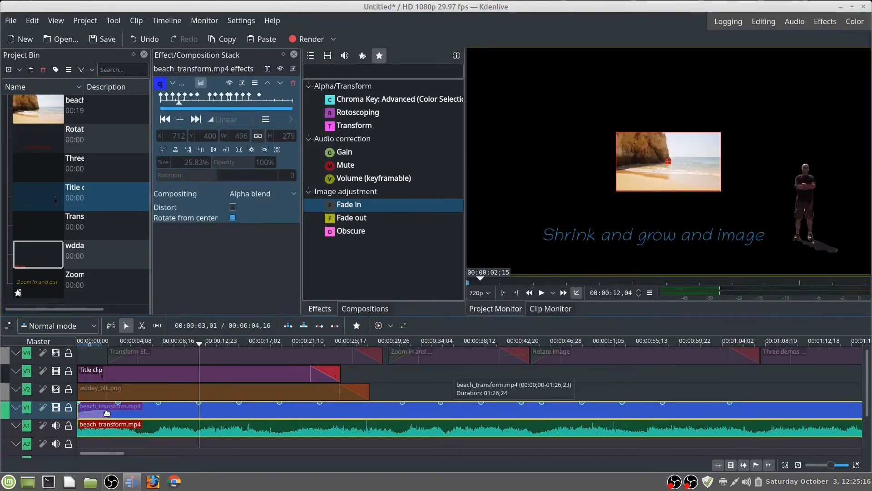
pyautogui.press('Home')
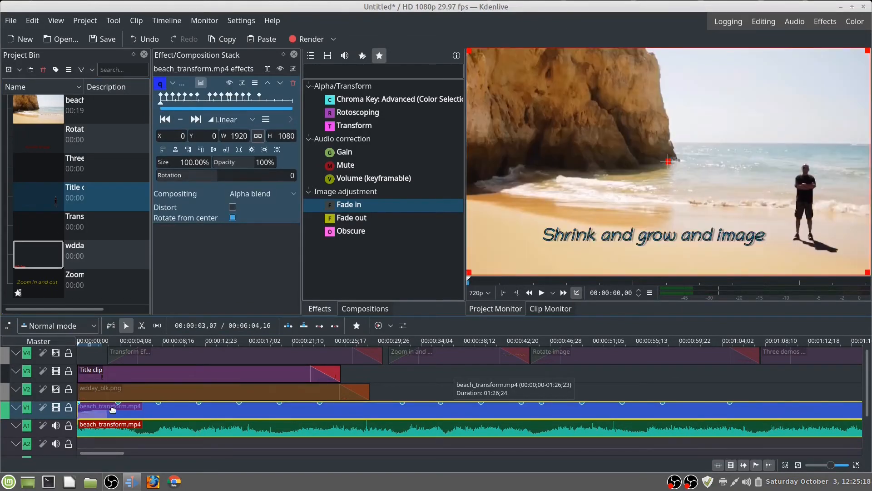
pyautogui.click(86, 448)
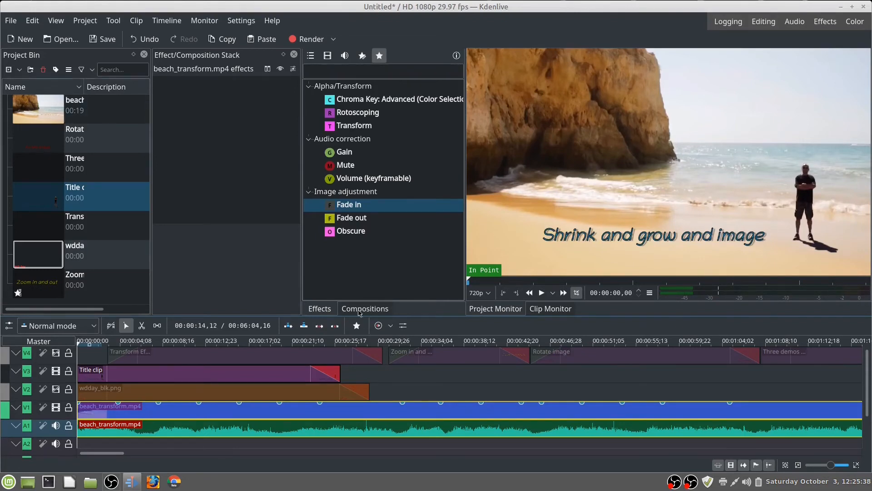
pyautogui.click(542, 293)
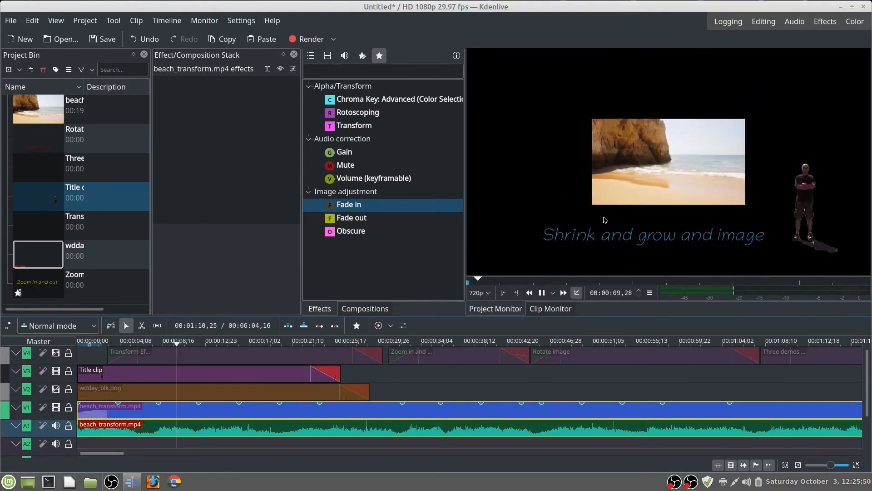
pyautogui.click(542, 293)
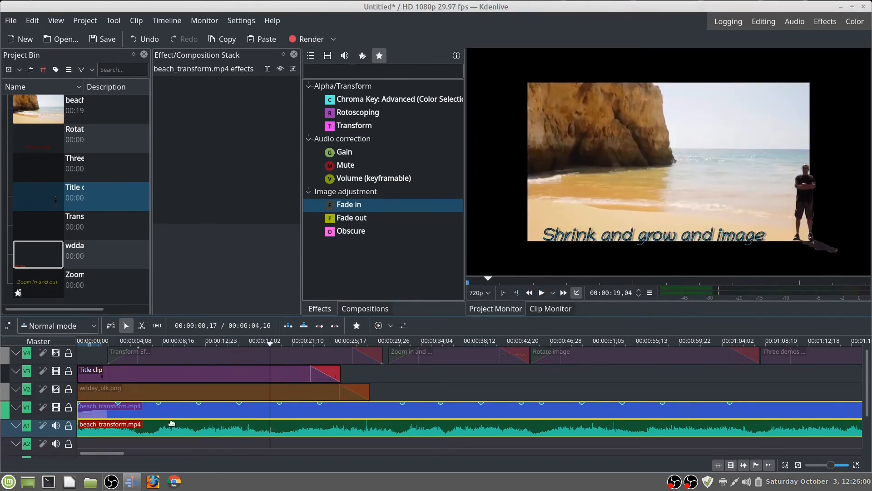
# Step: Move the playhead back to the start of the timeline and show track V2 with the wdday_blk.png clip
pyautogui.moveTo(270, 345); pyautogui.dragTo(76, 350)
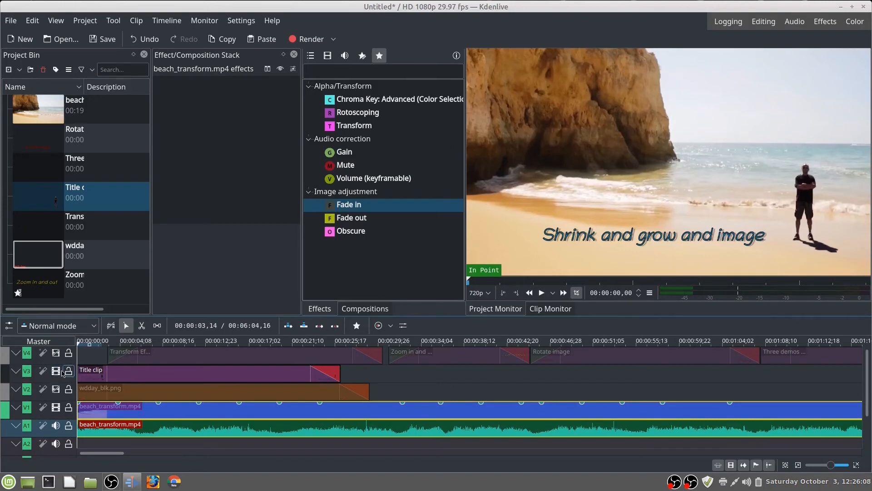
pyautogui.click(57, 389)
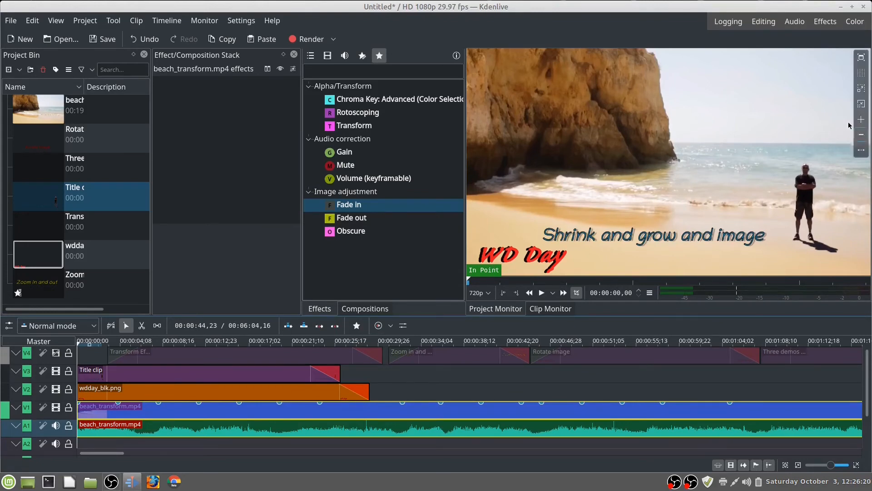
# Step: Show track V4 and play the project from the start for about 57 seconds
pyautogui.click(56, 353)
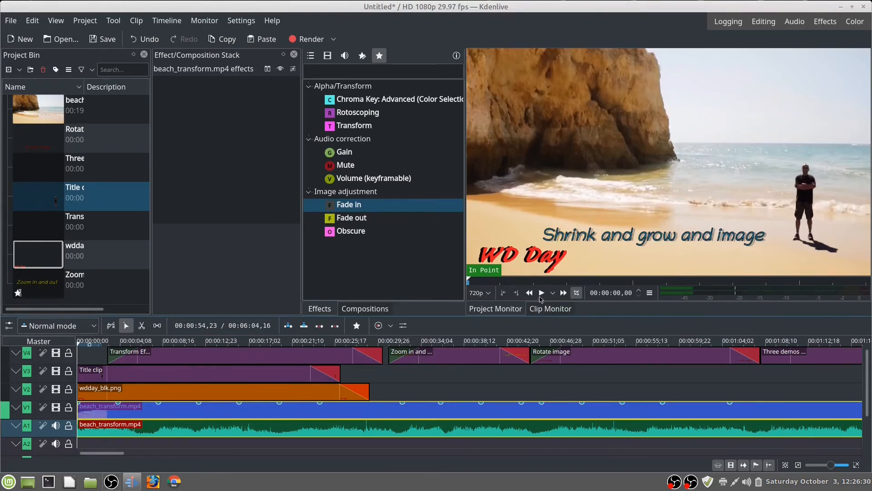
pyautogui.click(542, 293)
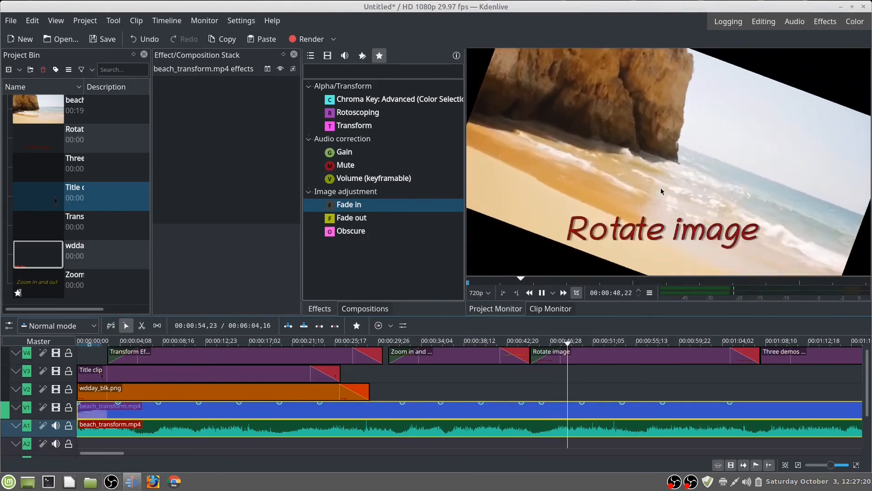
pyautogui.click(545, 296)
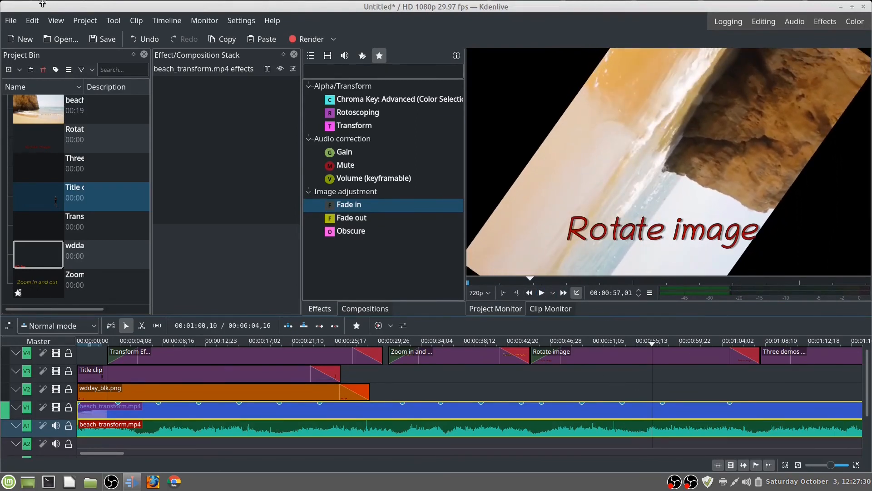
# Step: Add a Transform effect to the Rotate image title clip on track V4
pyautogui.click(85, 141)
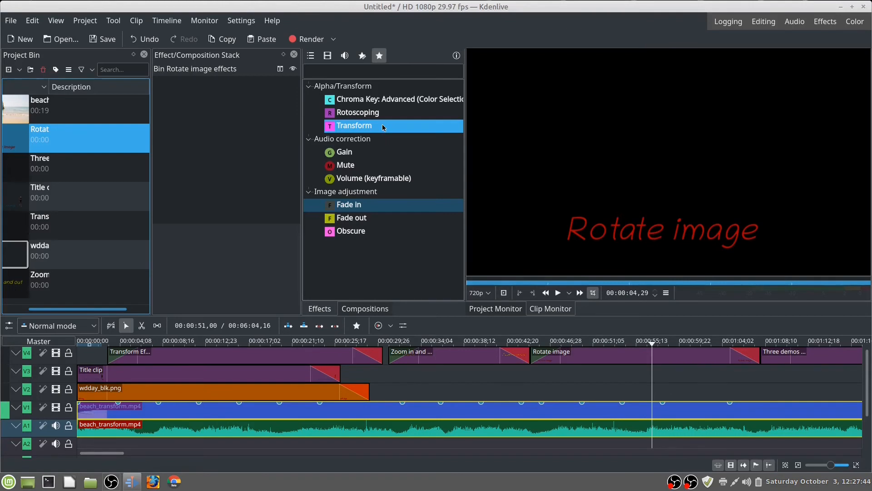
pyautogui.click(597, 357)
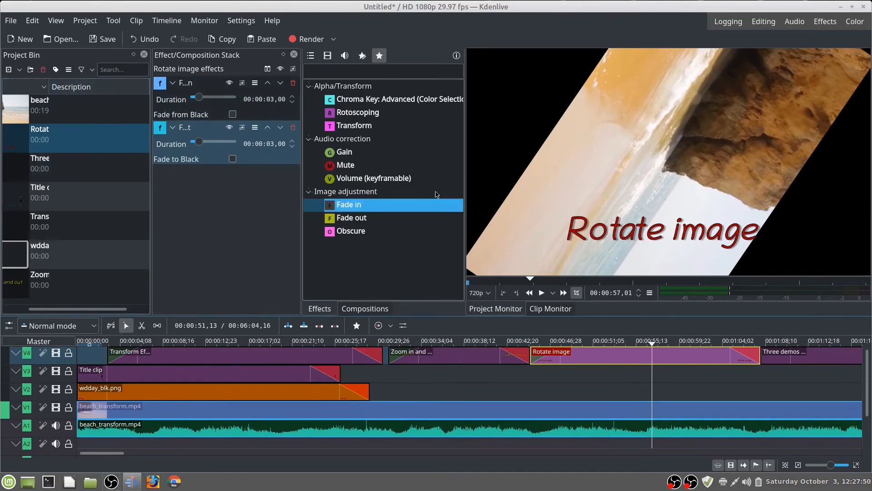
pyautogui.doubleClick(411, 129)
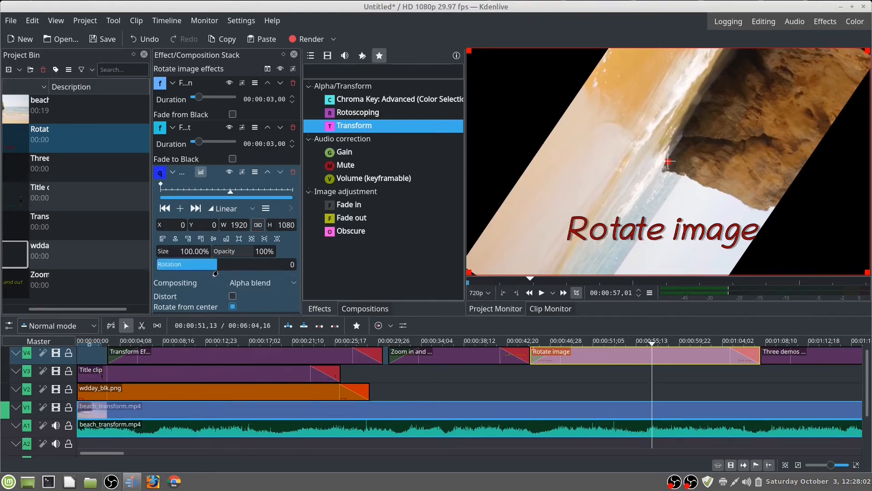
# Step: Set the Rotate image clip's Transform rotation to 36
pyautogui.click(293, 264)
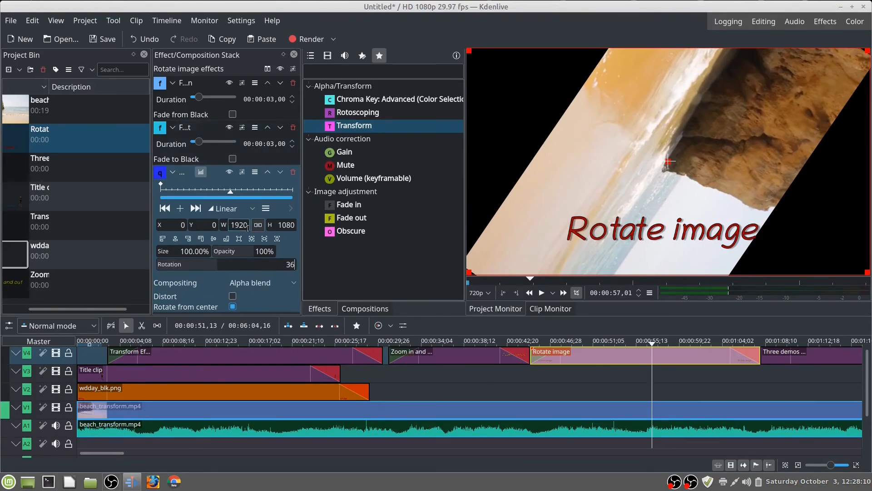
pyautogui.moveTo(297, 267); pyautogui.dragTo(271, 265)
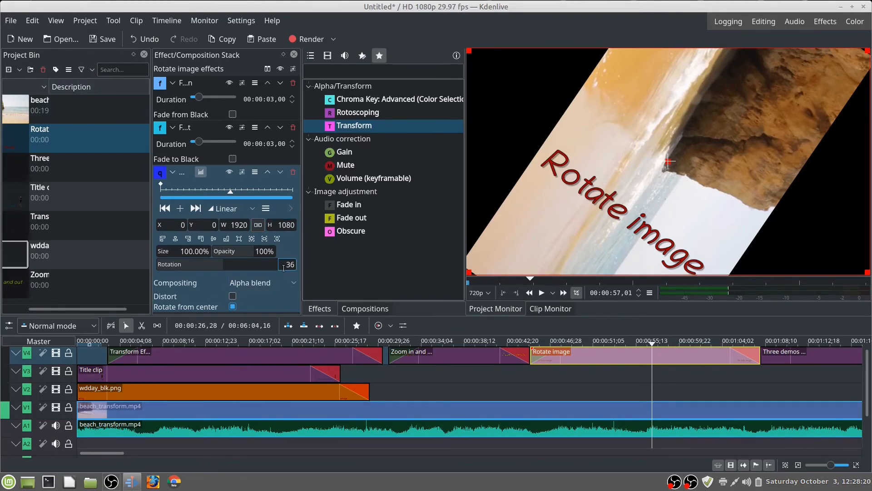
pyautogui.click(288, 264)
pyautogui.press('Left')
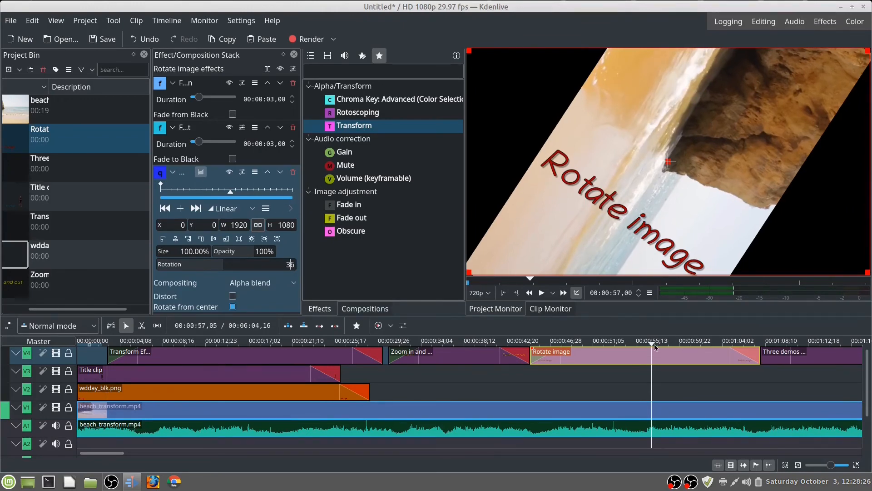
# Step: Add a Transform keyframe at 00:01:05,07, where the Rotate image clip's fade-out begins, and set its rotation to 360
pyautogui.moveTo(653, 344); pyautogui.dragTo(759, 350)
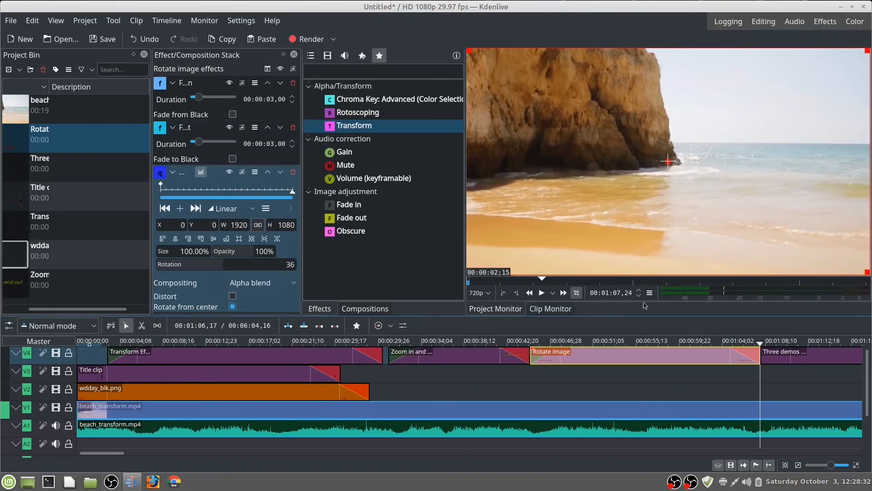
pyautogui.moveTo(760, 344); pyautogui.dragTo(734, 342)
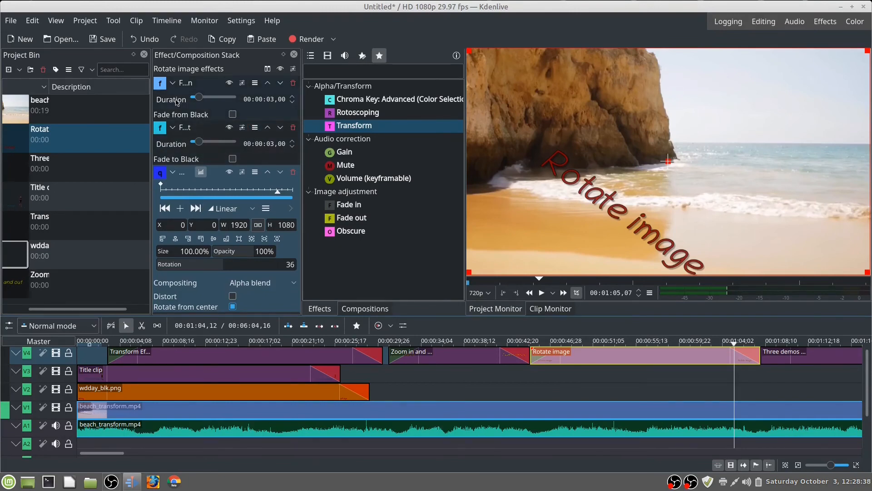
pyautogui.click(180, 208)
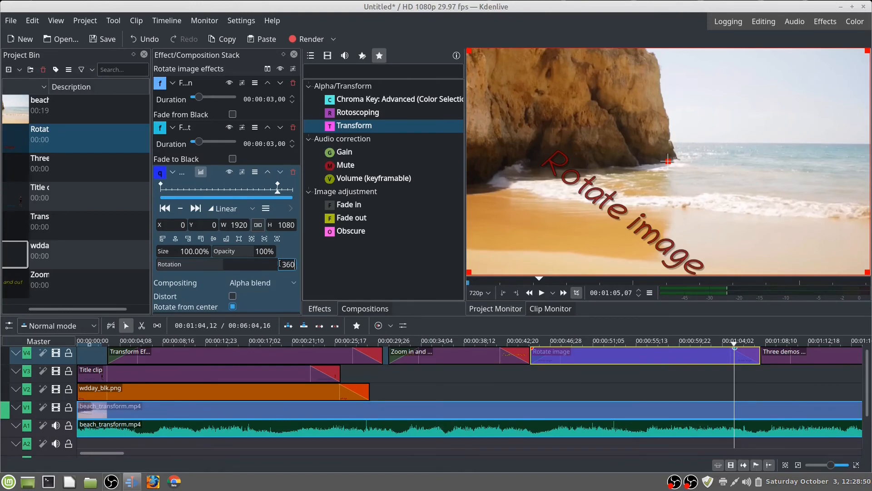
# Step: Set the rotation at the Rotate image clip's first Transform keyframe to 0 and check the keyframe at the fade-out
pyautogui.click(159, 186)
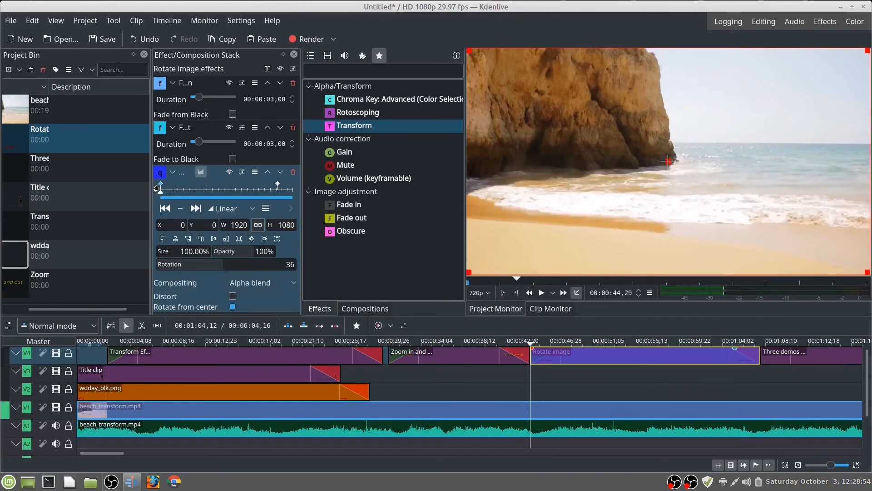
pyautogui.click(293, 264)
pyautogui.press('Return')
pyautogui.click(341, 288)
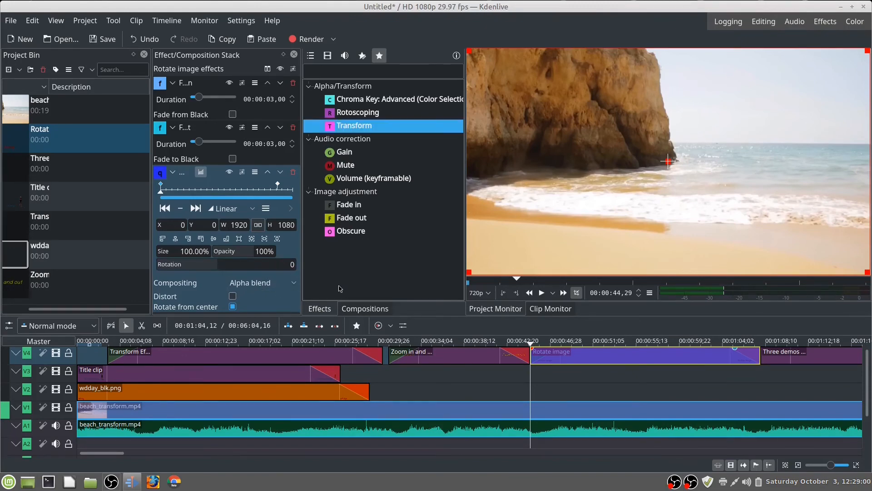
pyautogui.click(276, 188)
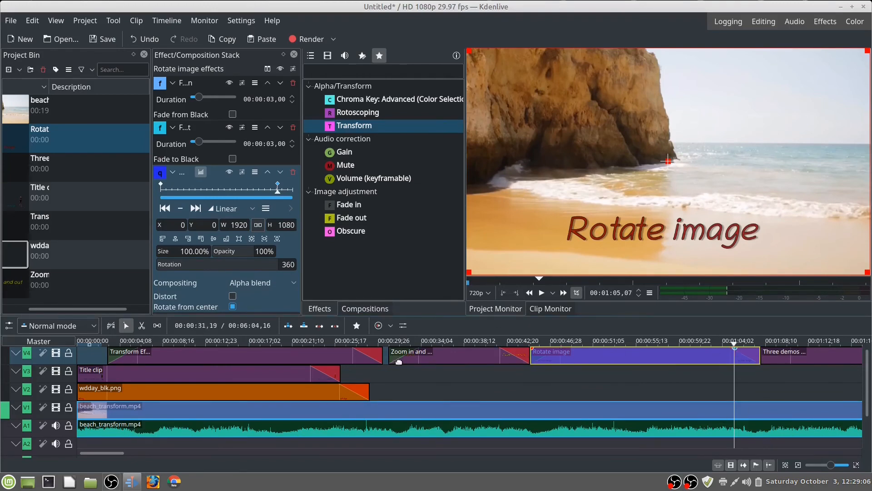
# Step: Play the timeline from about 00:00:40 to 00:01:06 to review the rotating title
pyautogui.click(481, 342)
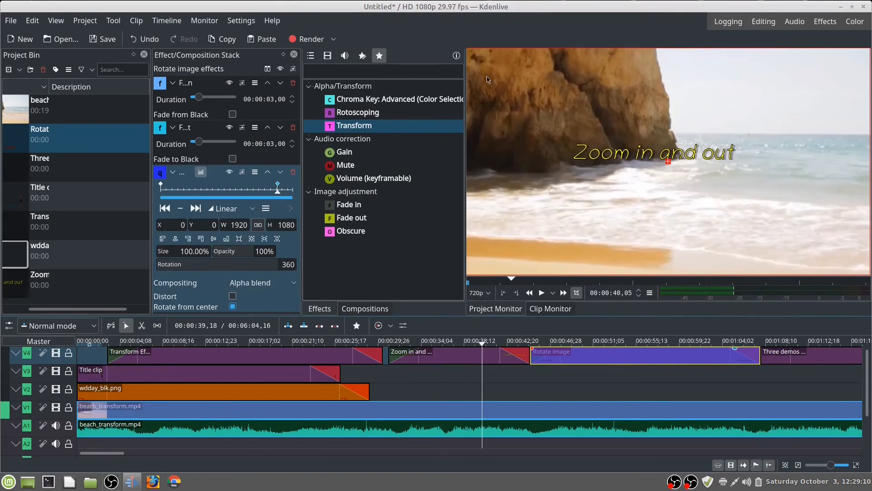
pyautogui.click(542, 293)
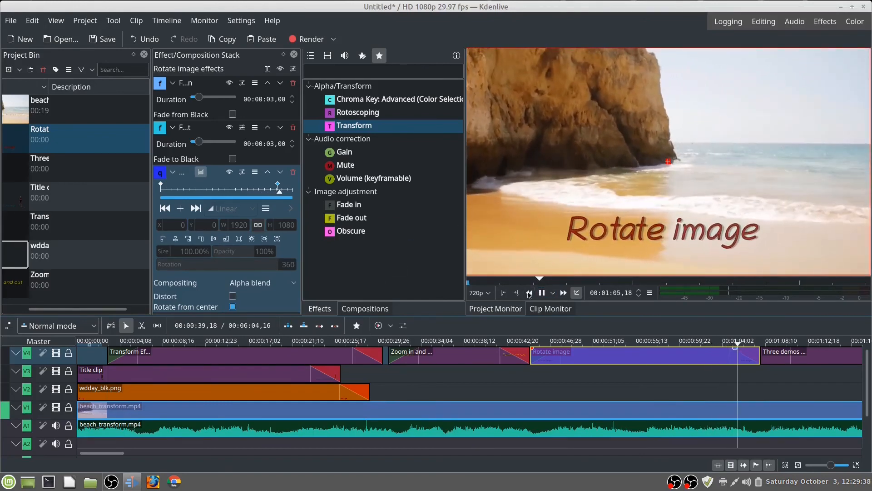
pyautogui.click(543, 293)
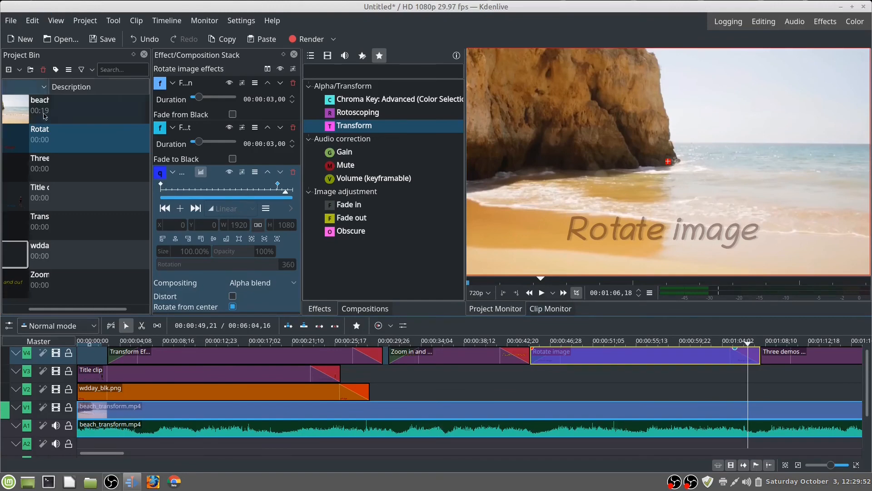
# Step: Move the Rotate image title's text up to about X 464, Y 449 in the frame's centre and update the title
pyautogui.click(78, 132)
pyautogui.rightClick(81, 129)
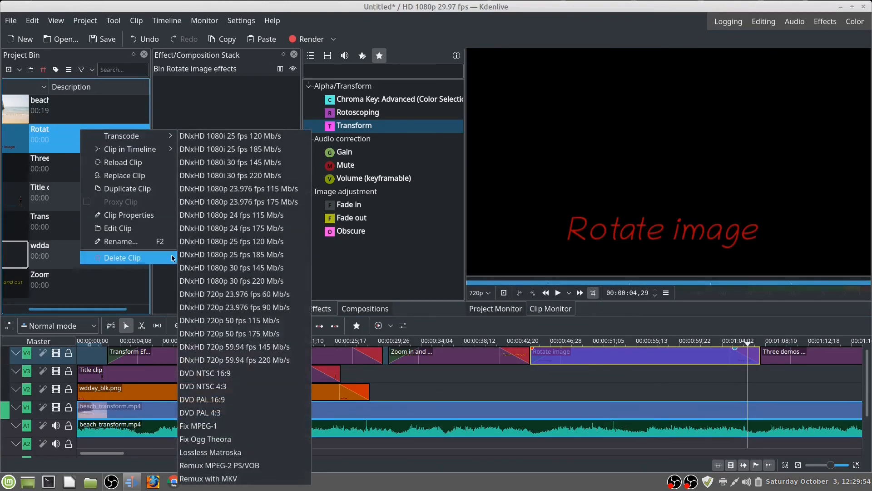
pyautogui.click(147, 231)
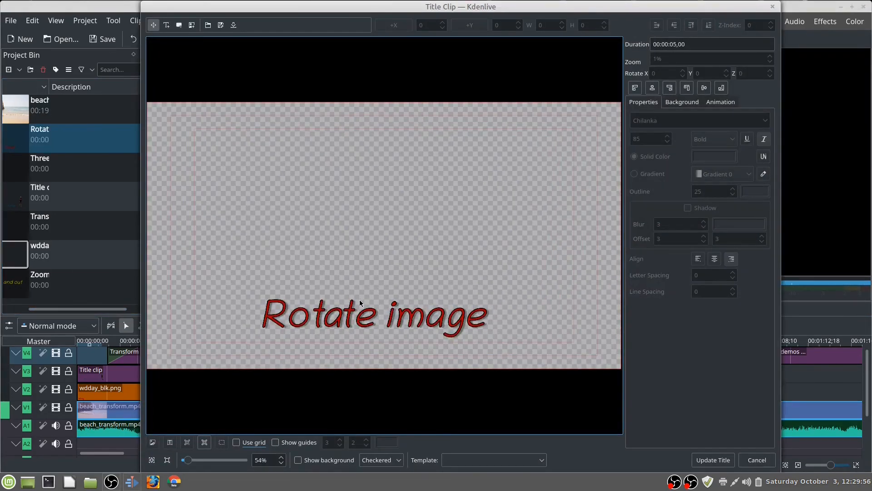
pyautogui.moveTo(362, 319); pyautogui.dragTo(369, 233)
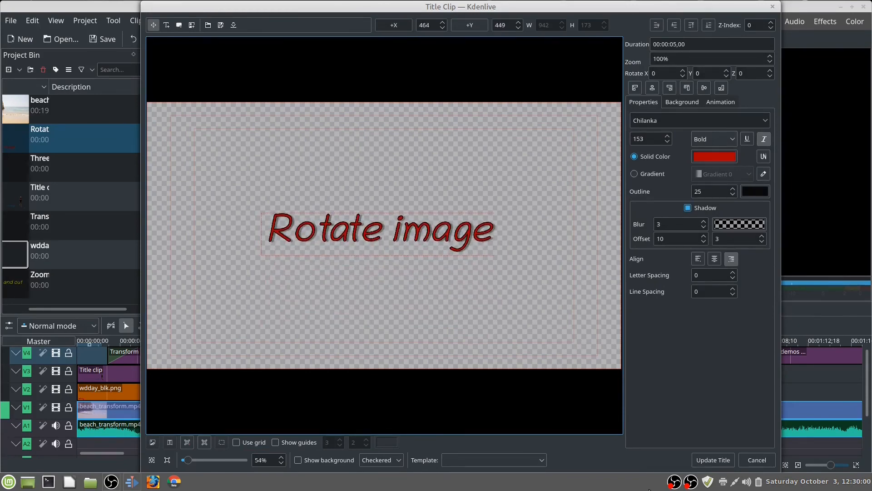
pyautogui.click(724, 461)
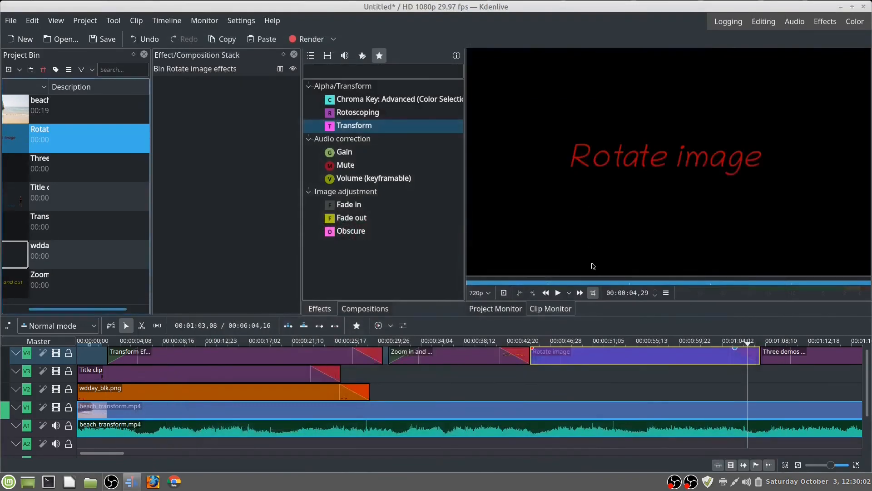
# Step: Move the Rotate image clip's 360-degree Transform keyframe earlier, to about a third of the way through the clip
pyautogui.click(534, 342)
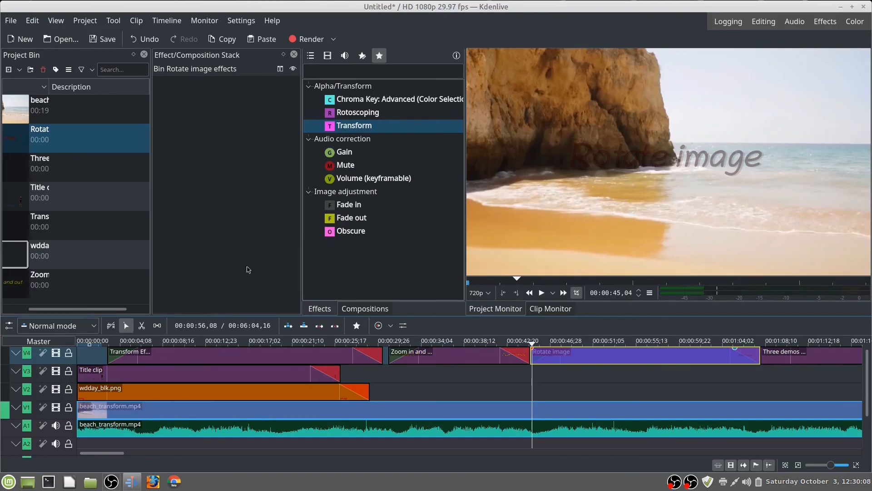
pyautogui.click(611, 354)
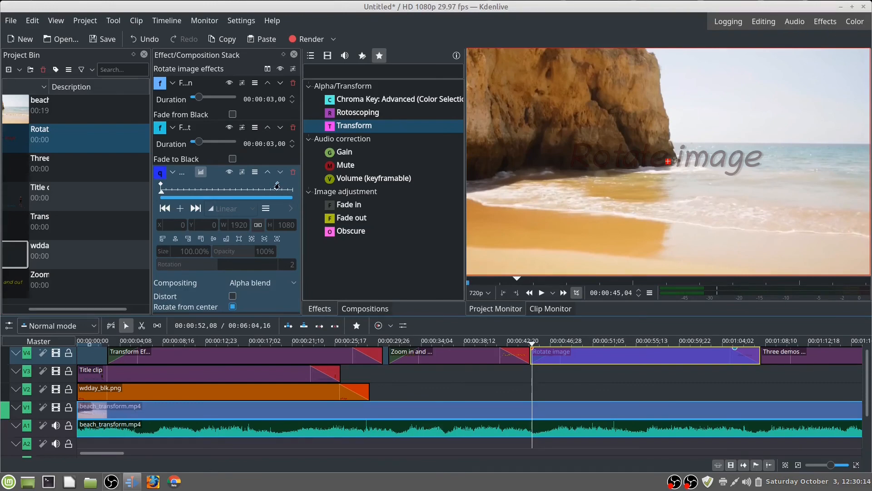
pyautogui.moveTo(275, 185); pyautogui.dragTo(199, 185)
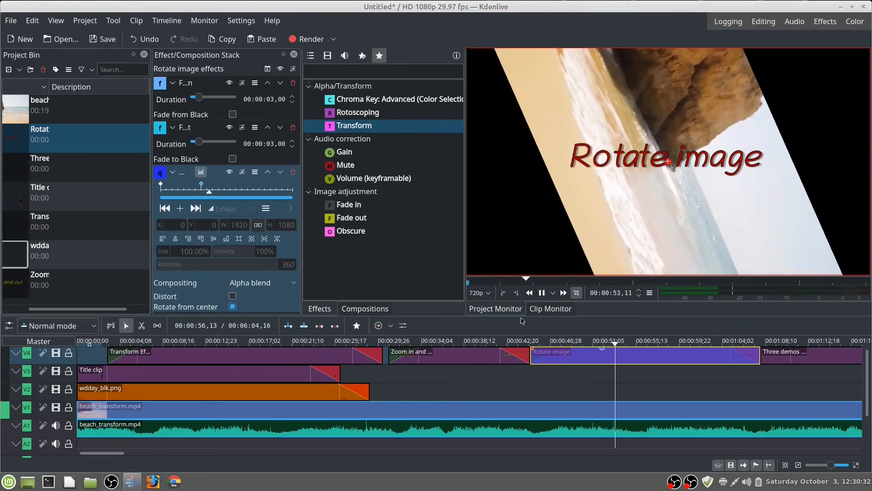
# Step: Play the Rotate image clip from its start, about 00:00:44,23, to about 00:01:05 to review the faster rotation
pyautogui.click(529, 341)
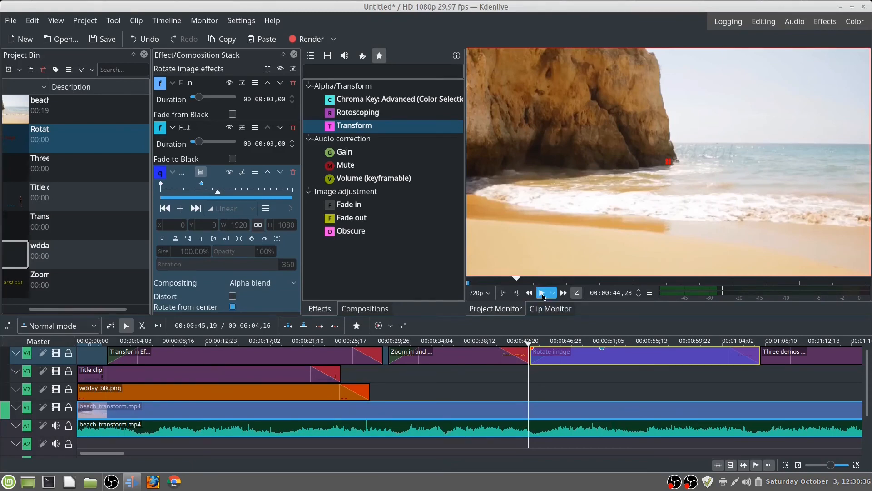
pyautogui.click(542, 293)
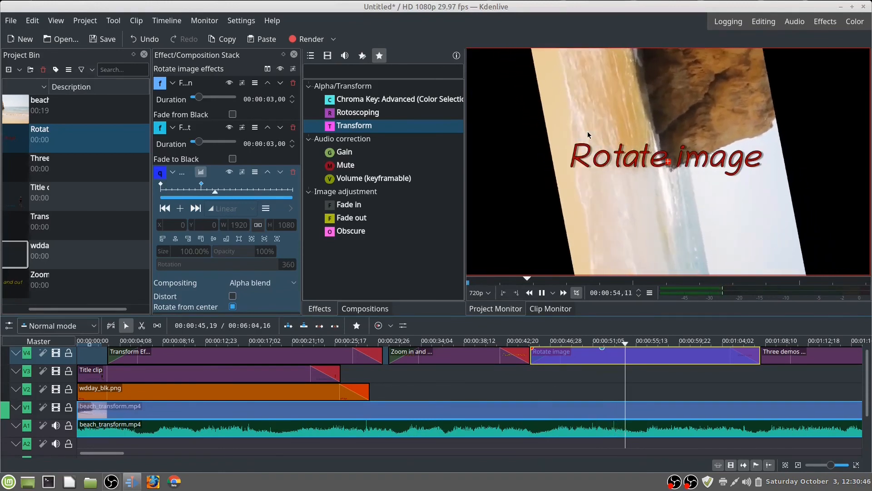
pyautogui.click(543, 293)
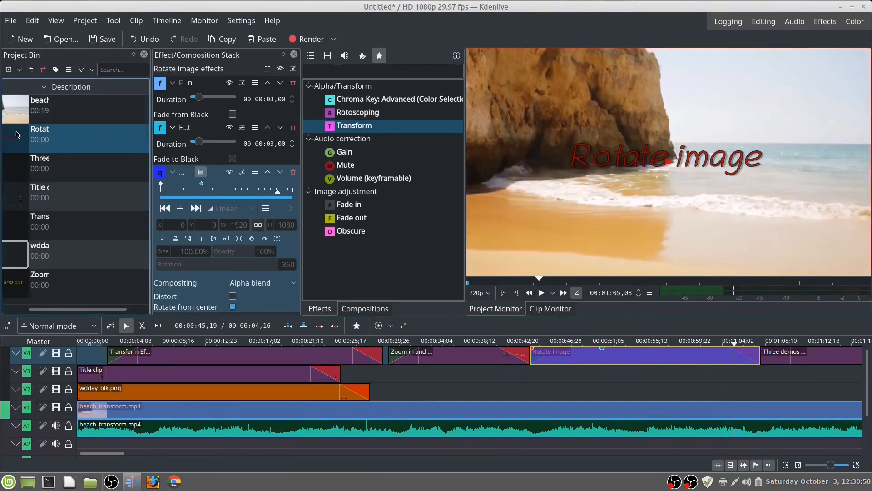
pyautogui.rightClick(87, 136)
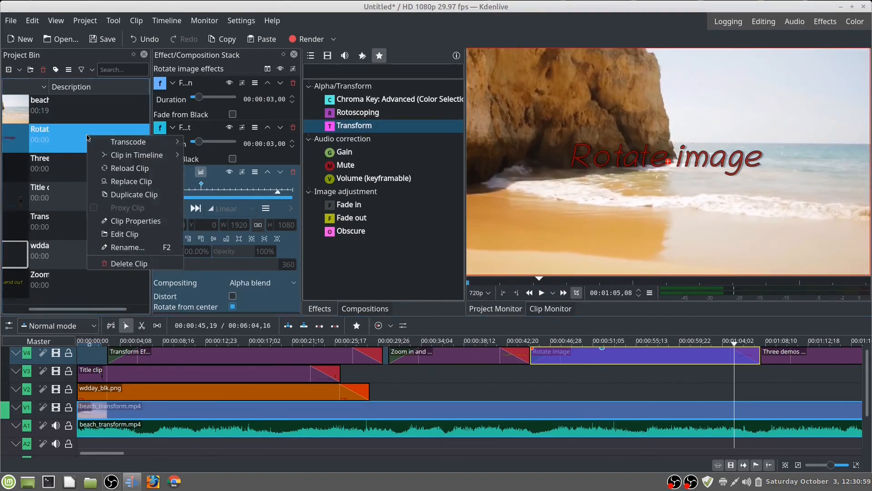
pyautogui.click(137, 234)
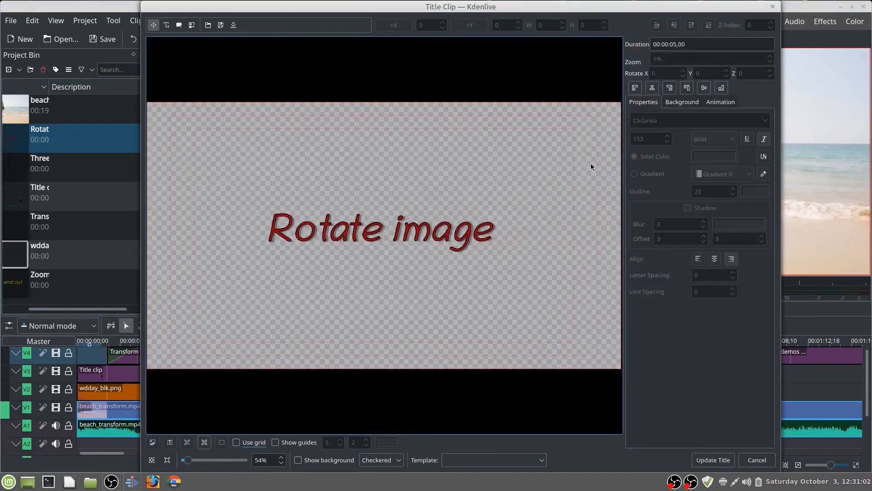
pyautogui.click(726, 463)
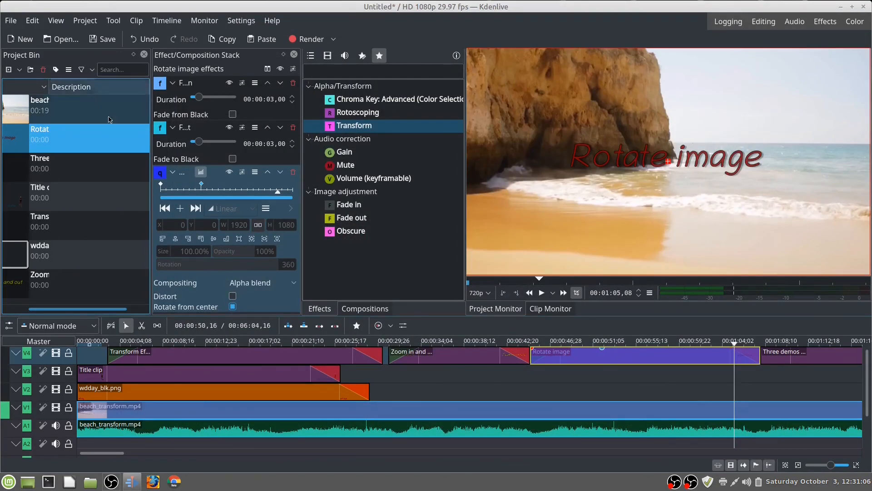
# Step: Move the 360-degree Transform keyframe to 00:00:47,18 and add another keyframe at 00:00:52,17 with rotation 0
pyautogui.moveTo(198, 185); pyautogui.dragTo(174, 185)
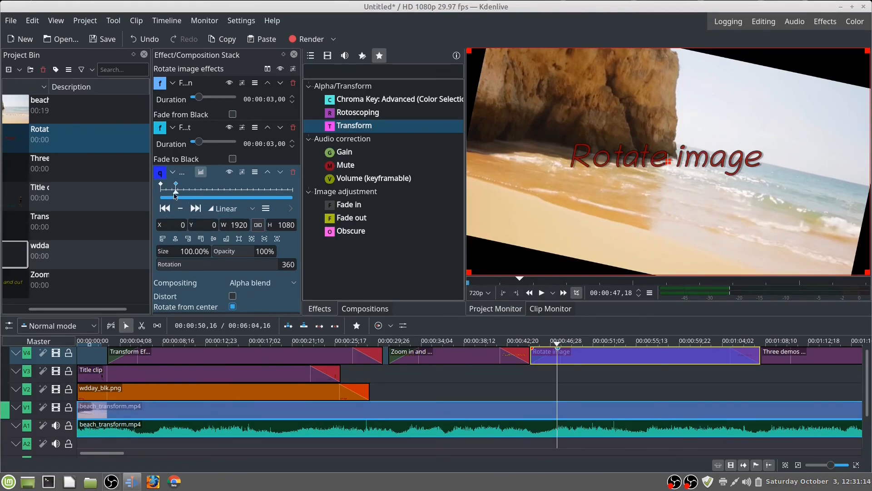
pyautogui.moveTo(176, 193); pyautogui.dragTo(204, 197)
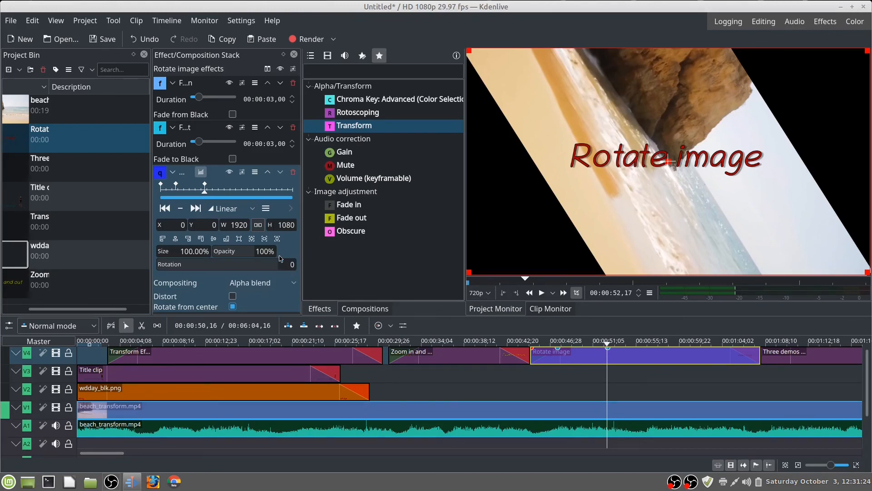
pyautogui.click(374, 282)
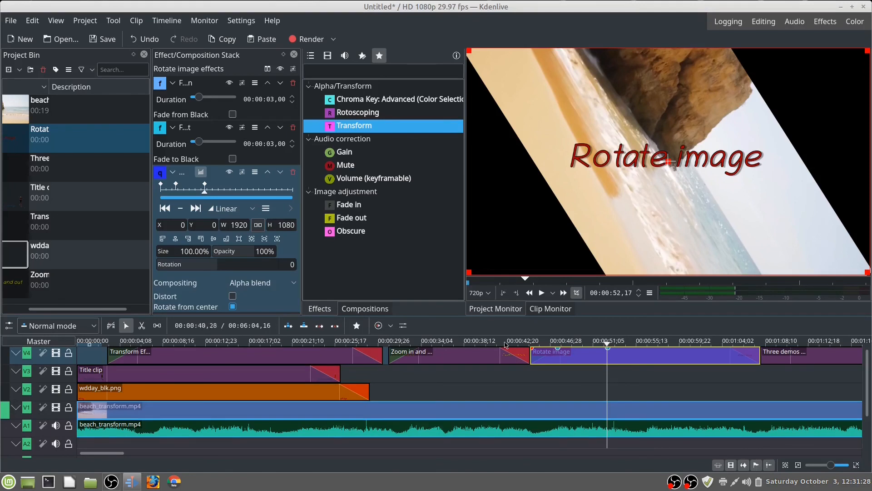
# Step: Return the playhead to about 00:00:45,06 near the start of the Rotate image clip for review
pyautogui.click(533, 341)
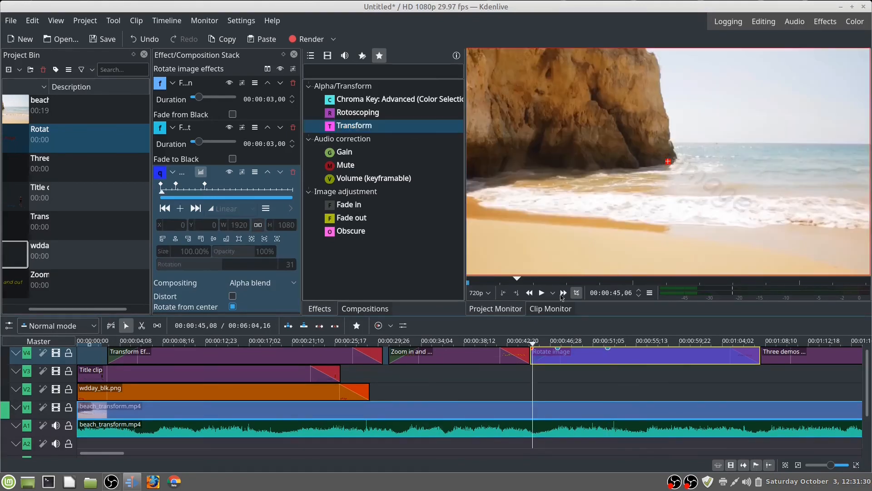